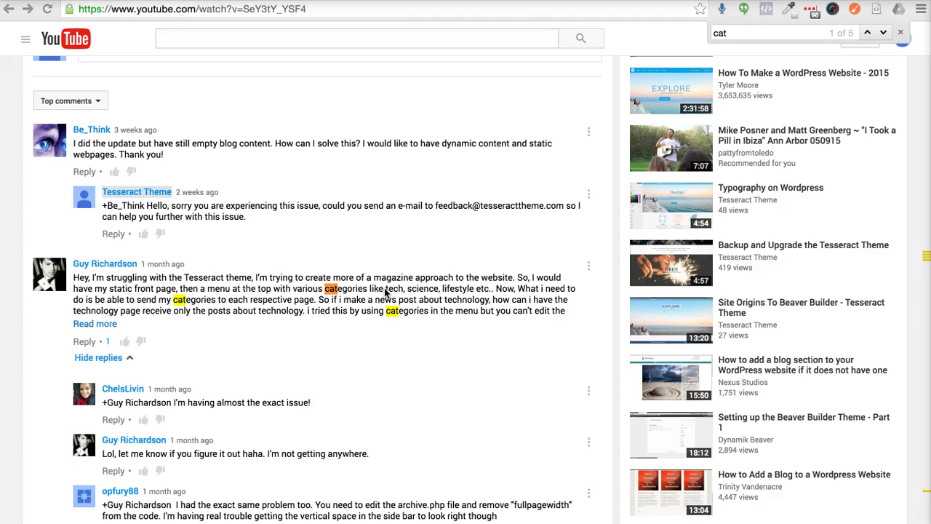
Step: Switch from the YouTube comments to the tab showing the blog page in Beaver Builder
left_click(791, 9)
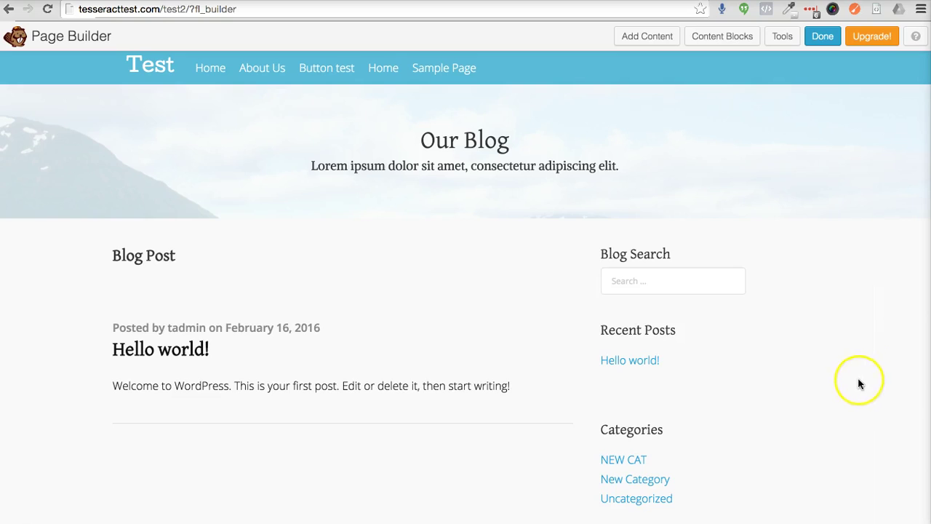
Step: Open the Add Content side panel beside the blog page
scroll(844, 380, "down", 2)
scroll(828, 377, "up", 2)
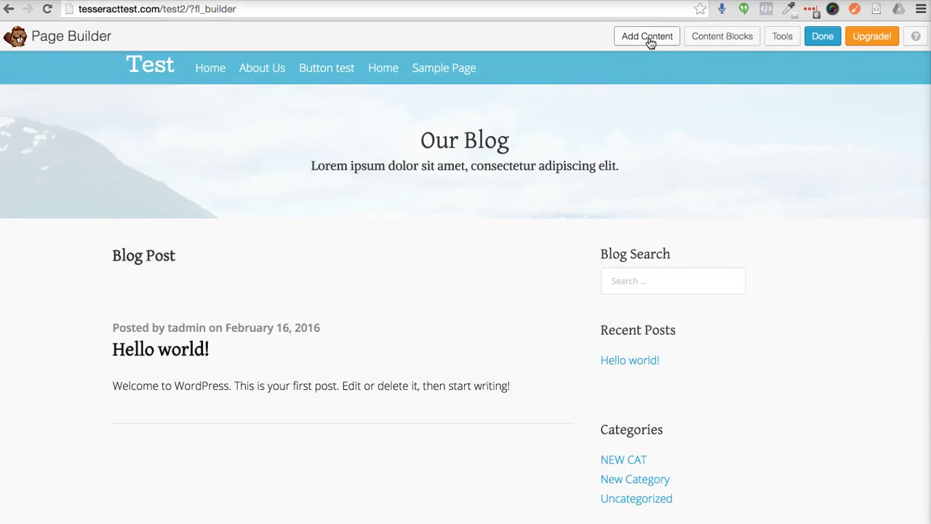
left_click(650, 41)
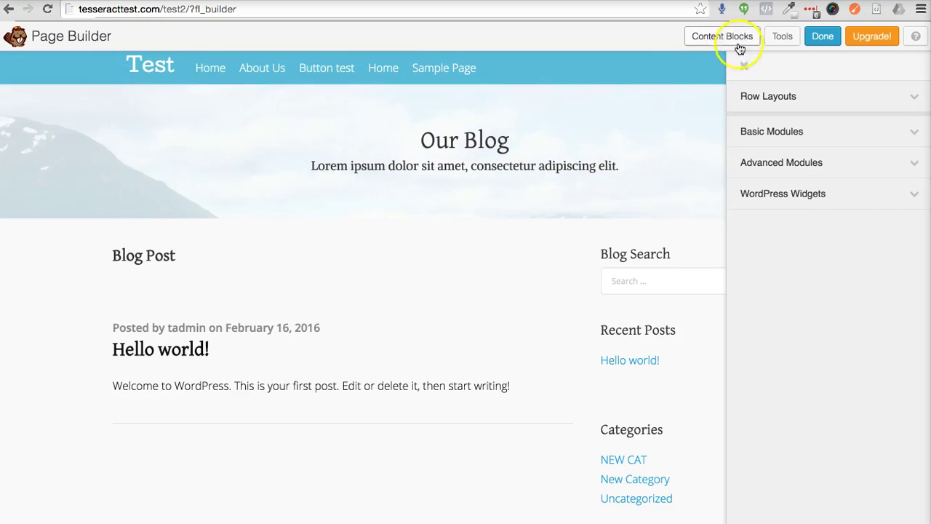
Step: Try the Tools options without choosing anything, then browse the Content Blocks templates
left_click(781, 40)
left_click(494, 342)
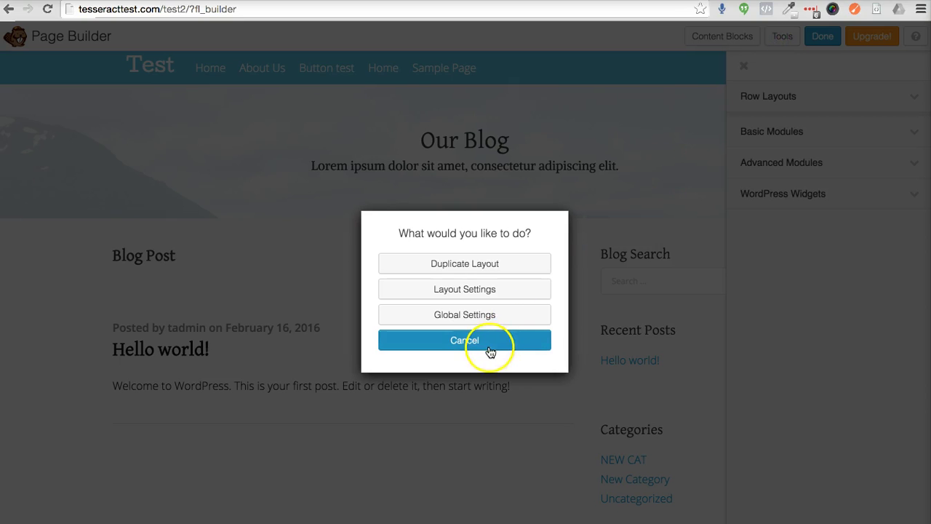
left_click(716, 7)
left_click(715, 36)
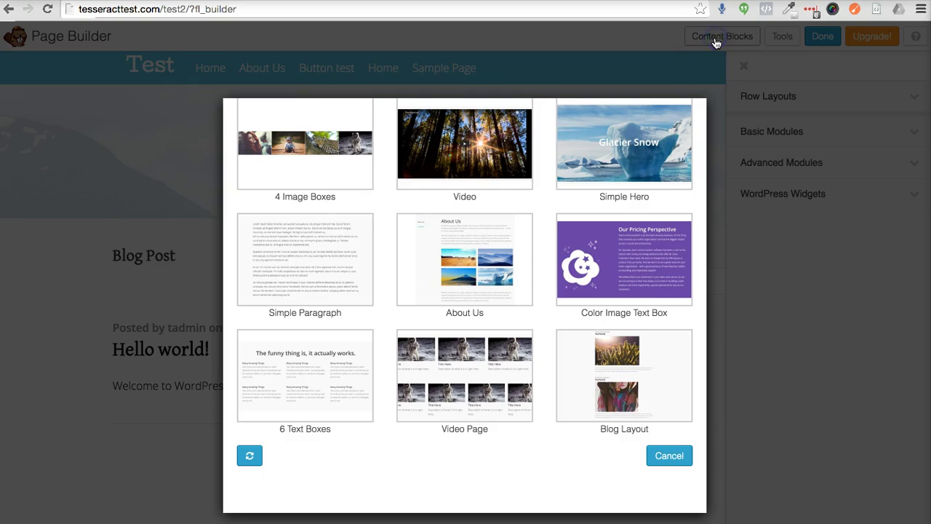
scroll(655, 424, "down", 3)
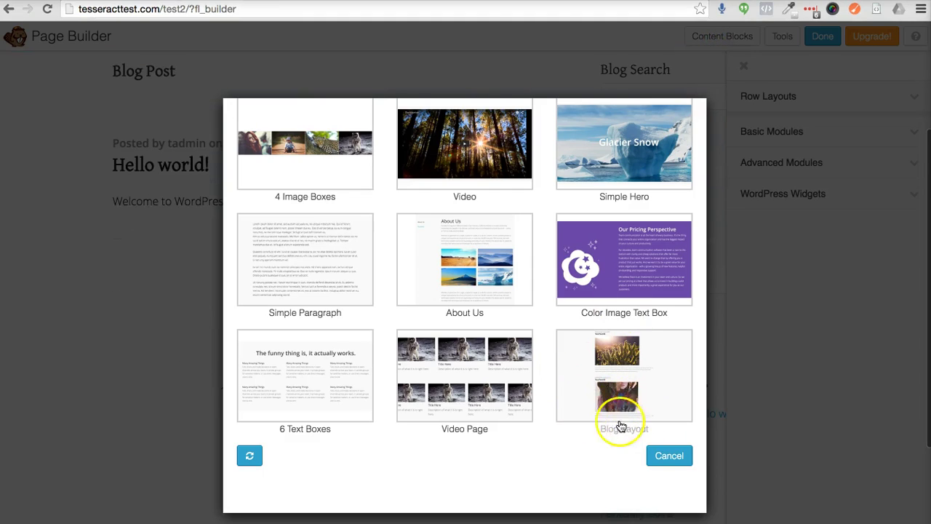
left_click(666, 458)
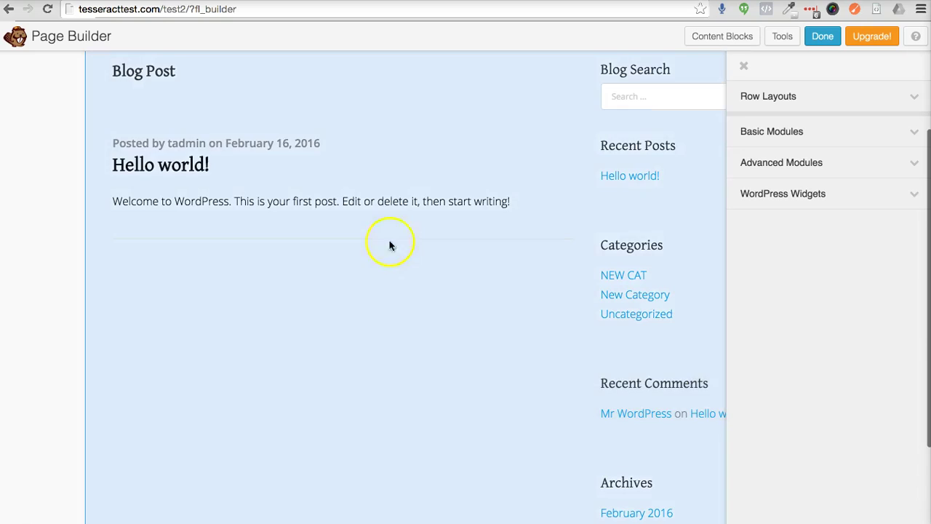
scroll(428, 359, "up", 5)
scroll(268, 289, "down", 5)
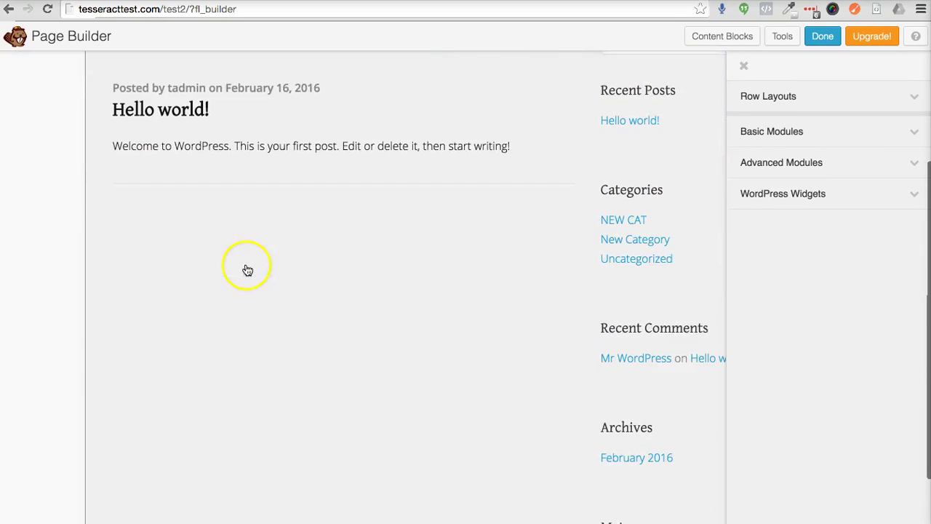
scroll(313, 284, "up", 5)
scroll(481, 279, "down", 5)
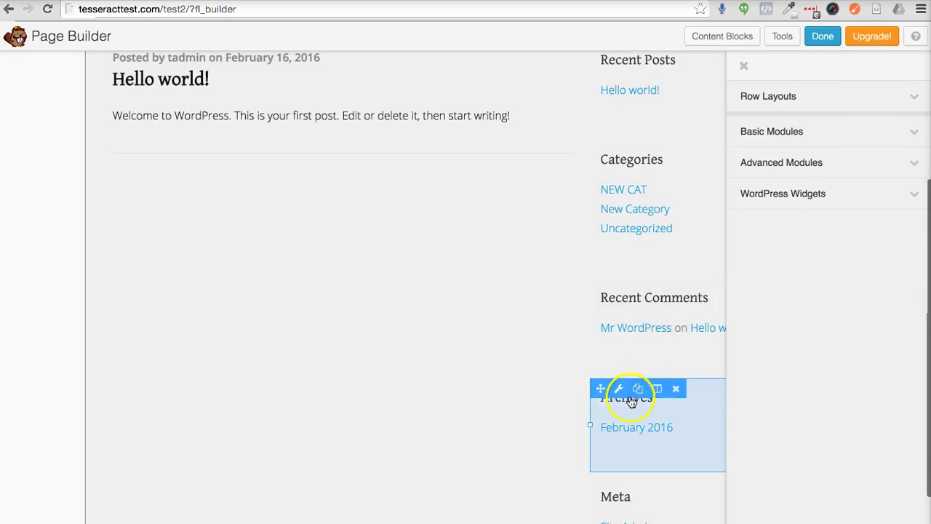
scroll(662, 347, "up", 3)
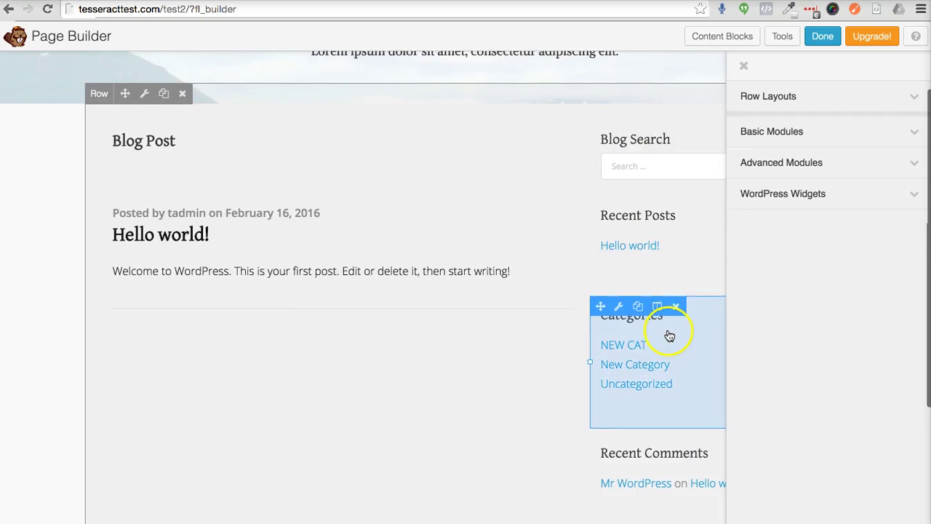
scroll(620, 292, "down", 1)
scroll(640, 306, "down", 3)
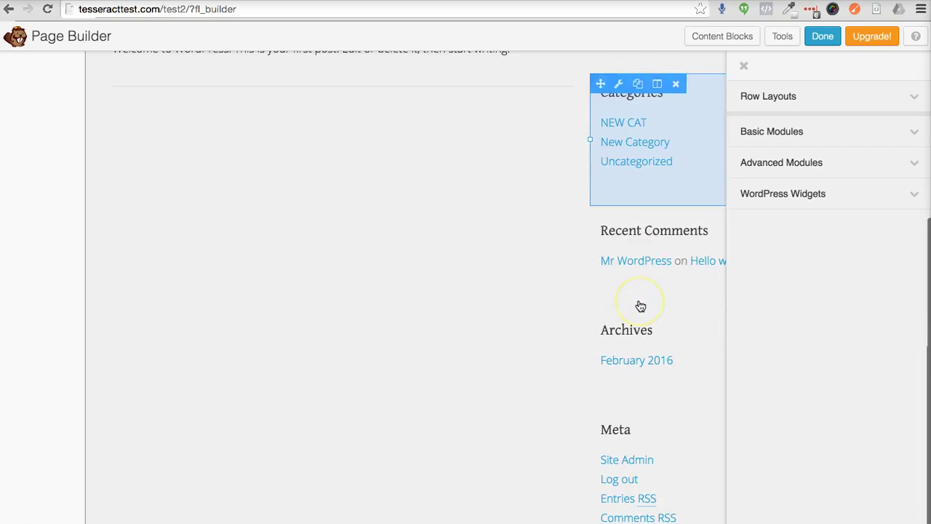
scroll(640, 306, "up", 3)
scroll(640, 305, "up", 3)
scroll(640, 306, "up", 1)
left_click_drag(634, 233, 651, 329)
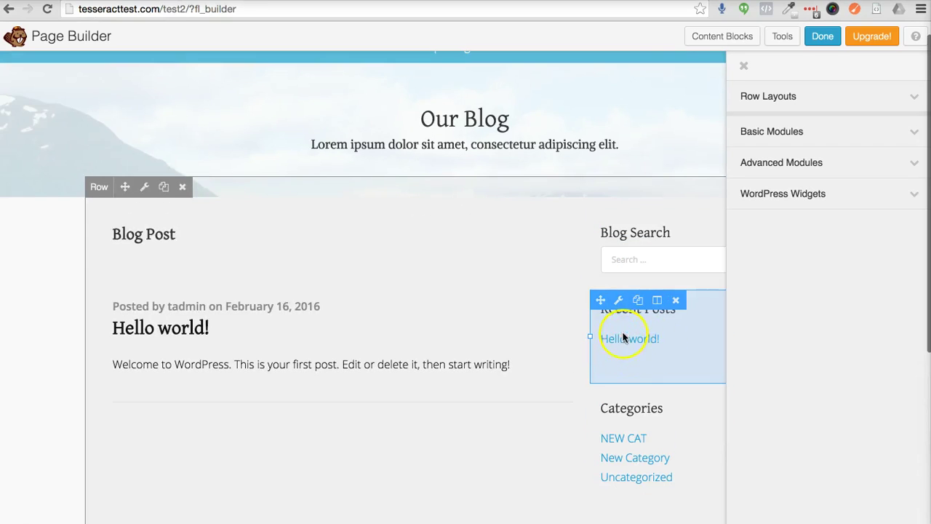
scroll(629, 354, "down", 2)
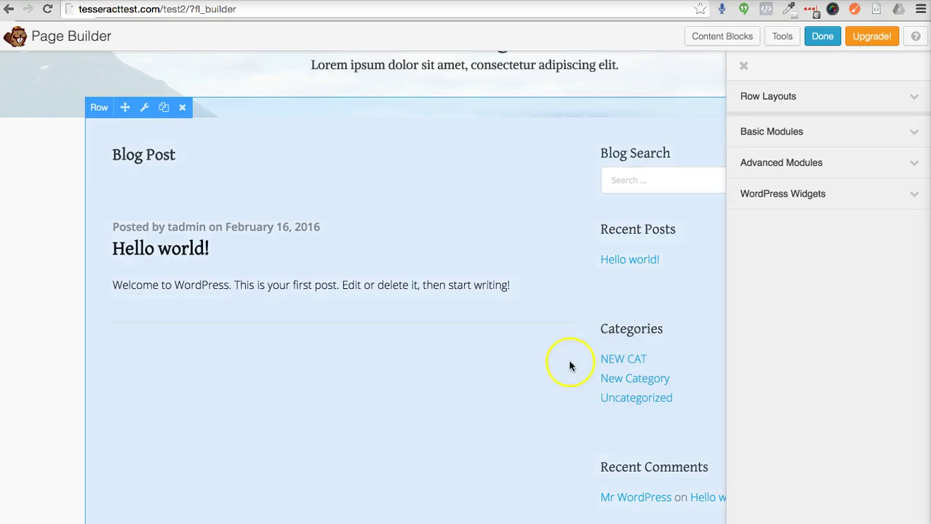
scroll(415, 151, "up", 3)
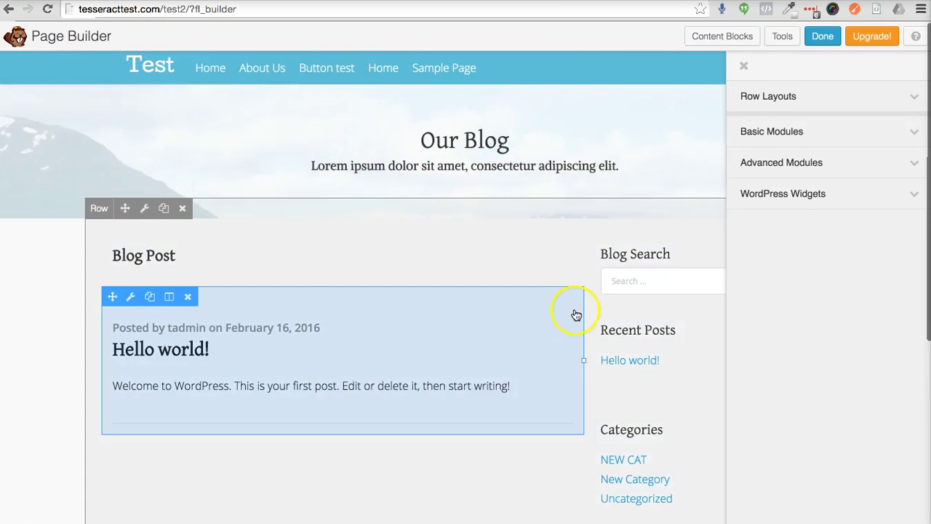
scroll(576, 316, "down", 3)
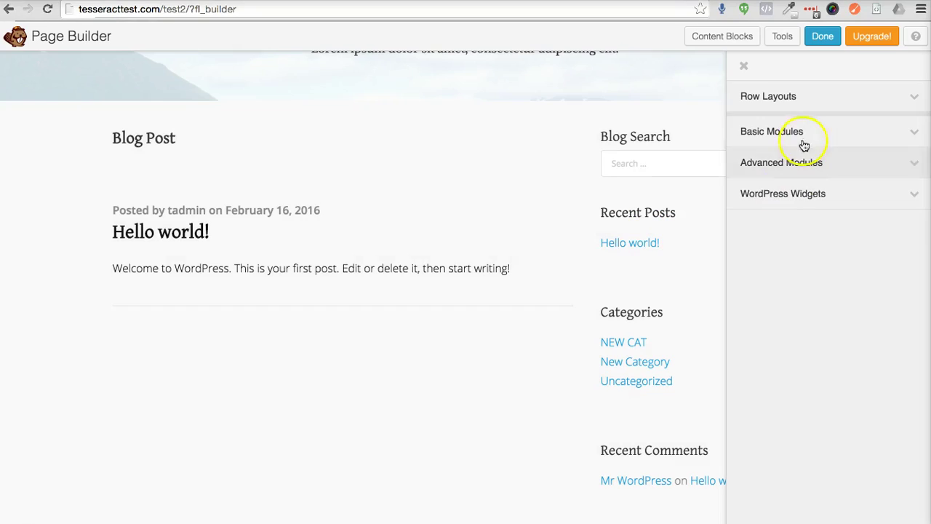
Step: Reopen the content panel and expand its WordPress Widgets list
left_click(743, 66)
left_click(658, 37)
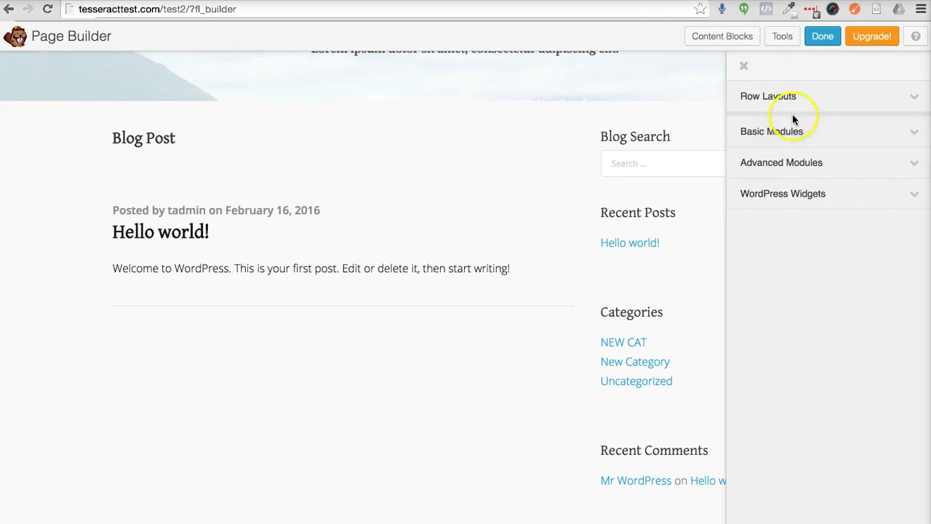
left_click(789, 165)
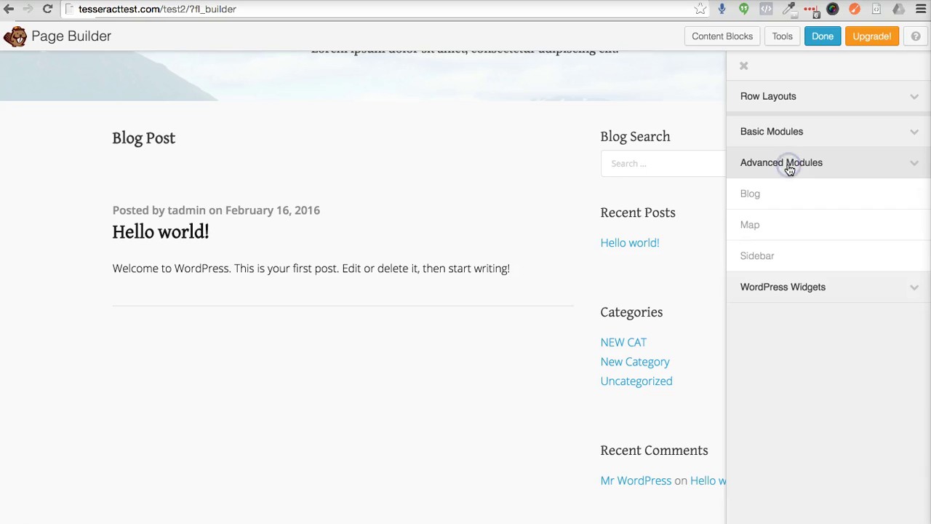
left_click(767, 200)
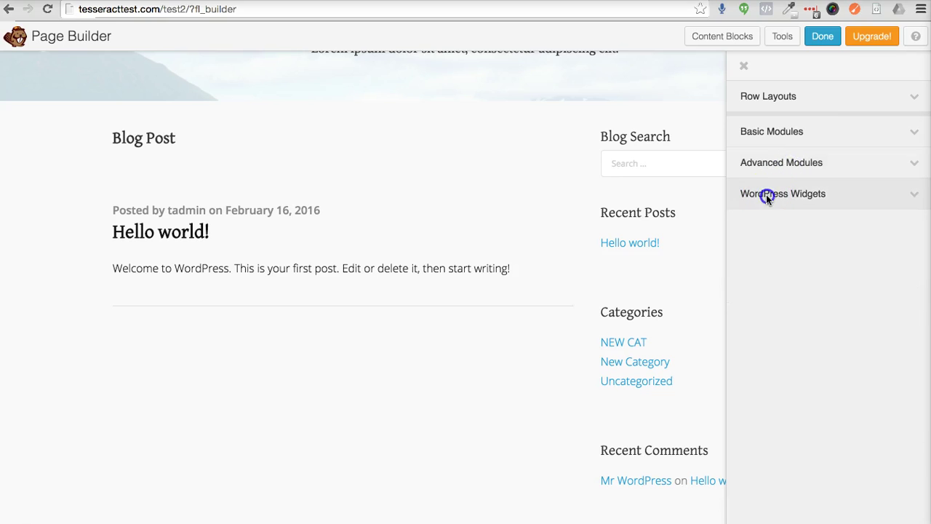
scroll(809, 319, "down", 1)
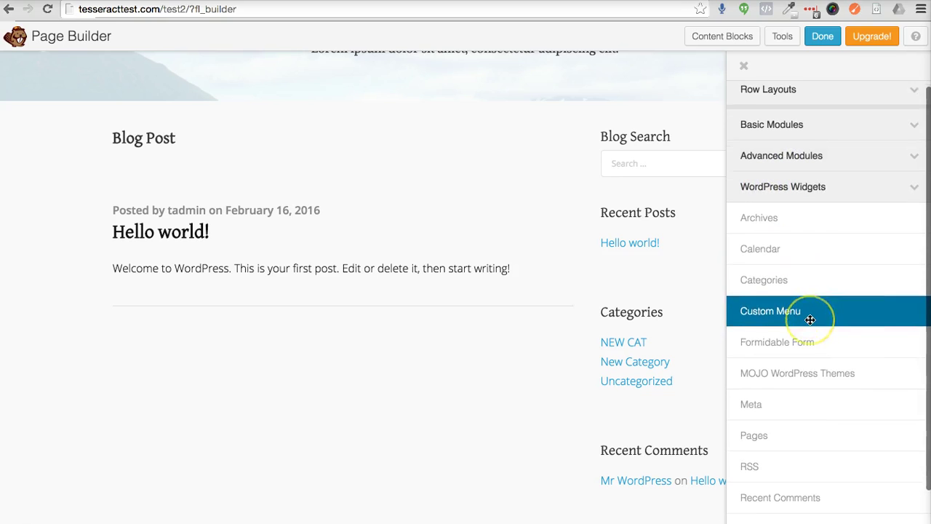
scroll(810, 319, "down", 3)
Step: Drag the Custom Menu widget into the sidebar below Recent Posts
left_click_drag(810, 320, 825, 211)
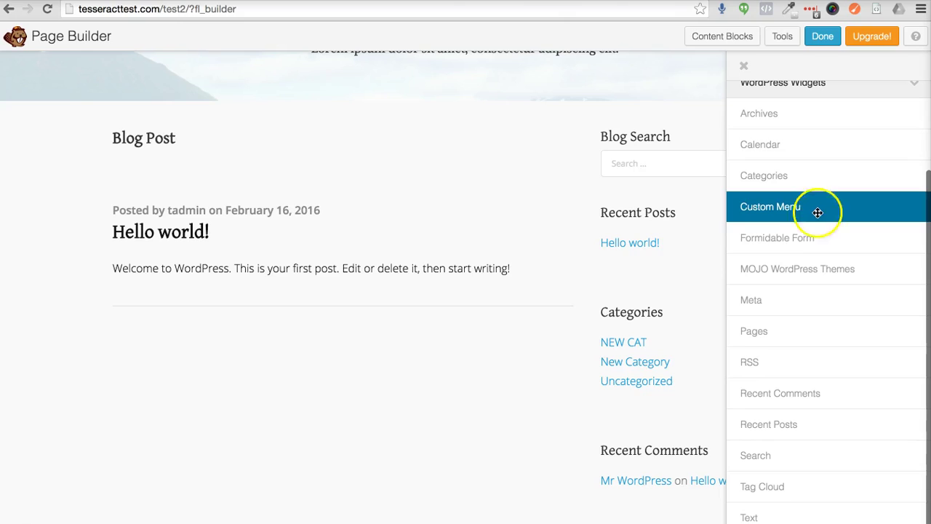
left_click_drag(817, 212, 617, 334)
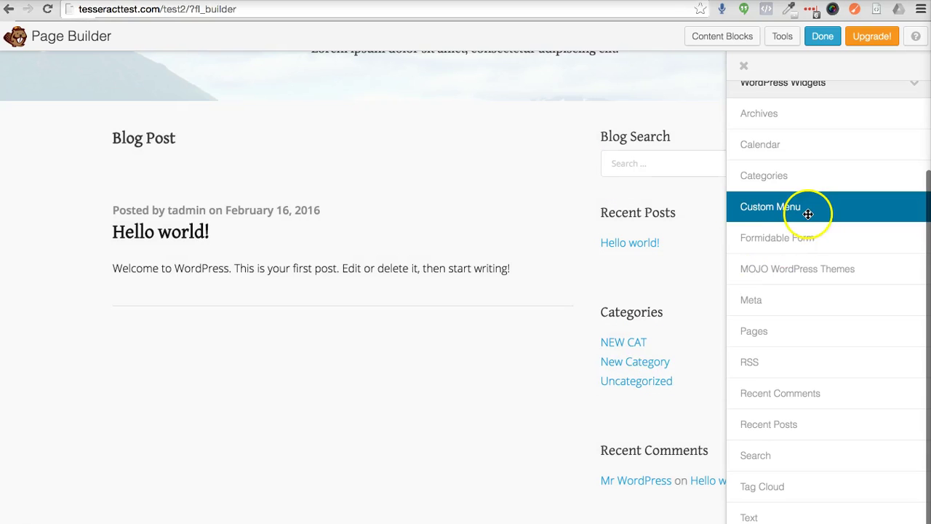
left_click_drag(808, 212, 647, 311)
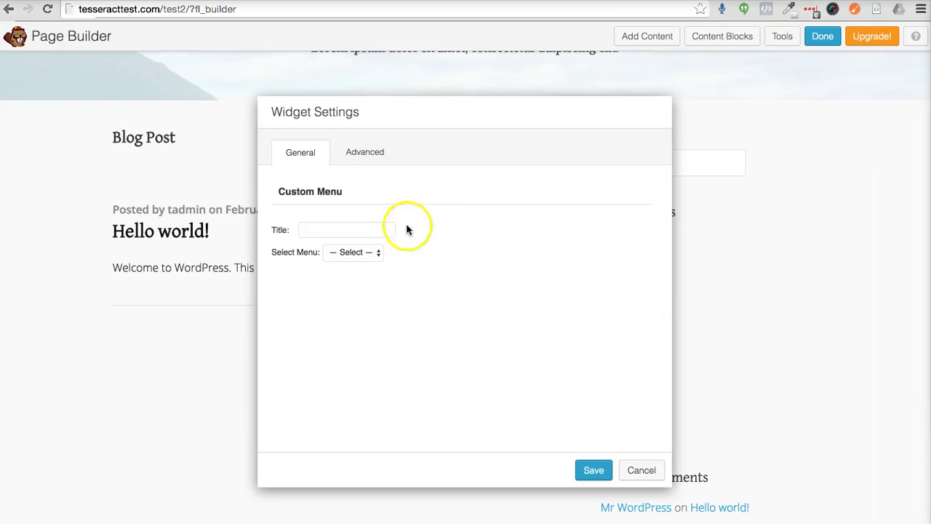
Step: Title the Custom Menu widget 'new menu', select the Tech menu, and save
left_click(376, 229)
type("new menu")
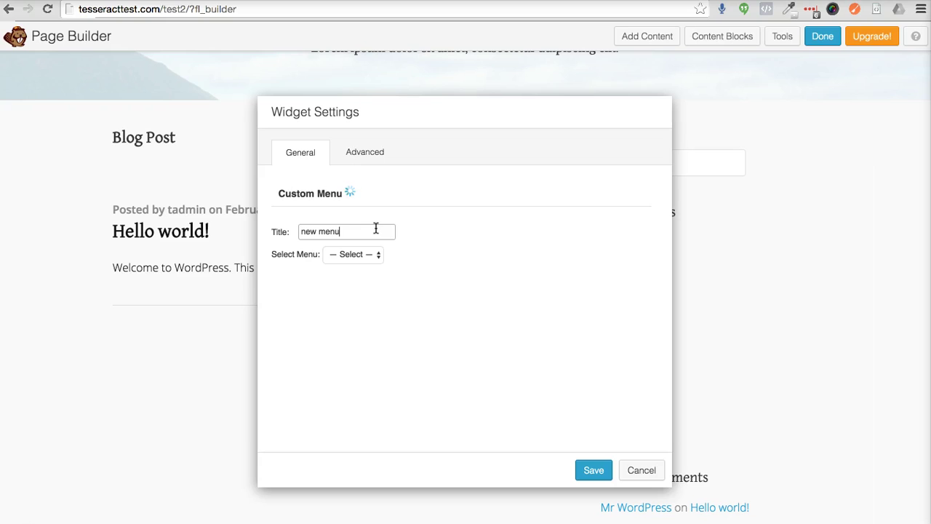
left_click(370, 259)
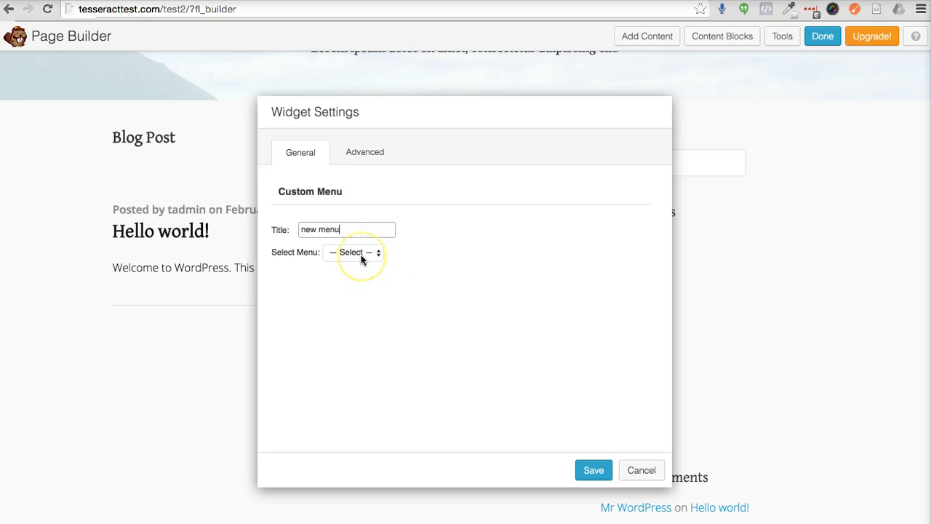
left_click(361, 255)
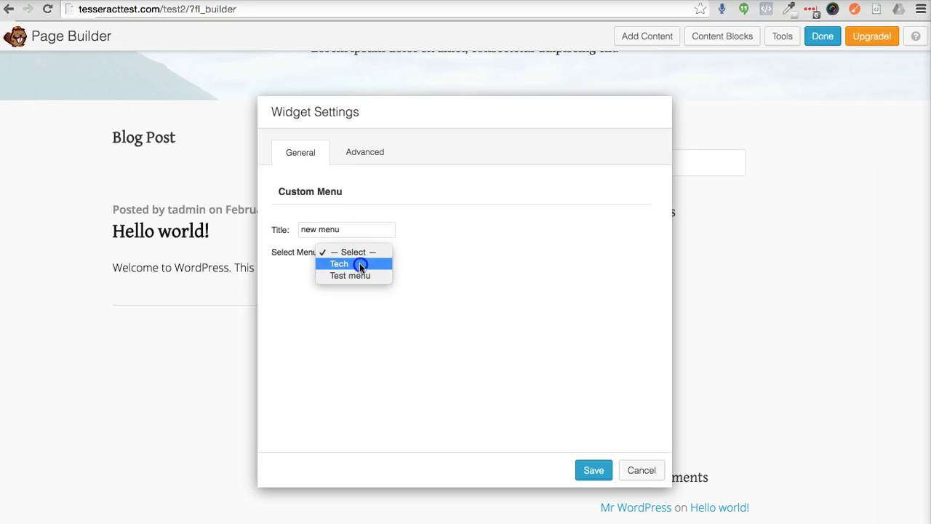
left_click(360, 265)
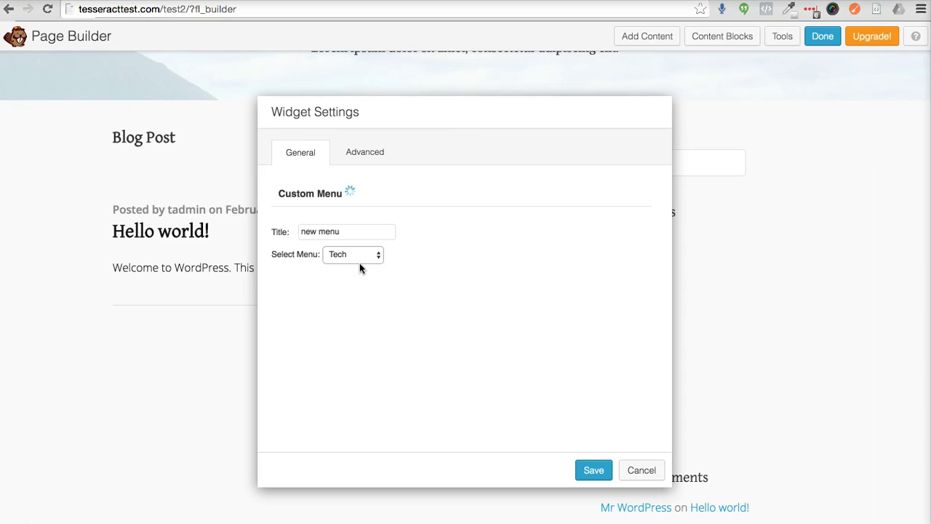
left_click(591, 471)
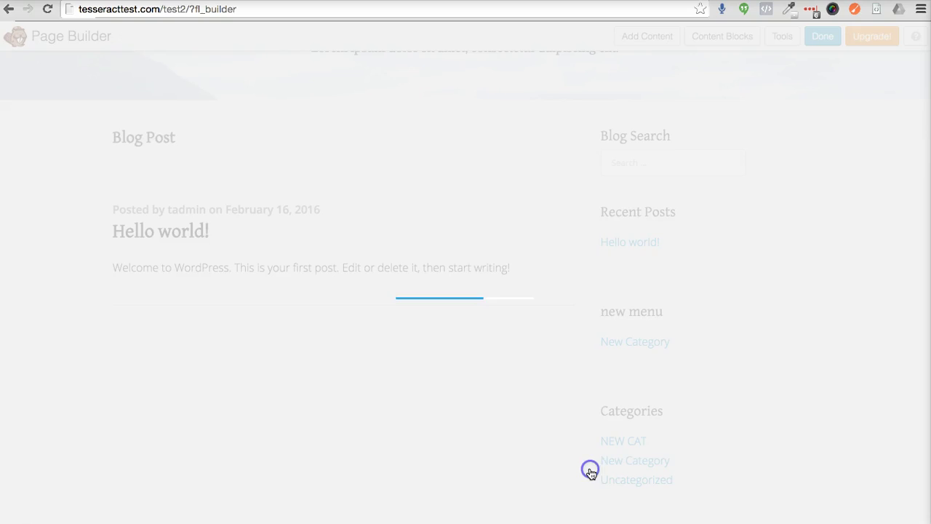
scroll(875, 374, "down", 1)
scroll(875, 375, "down", 1)
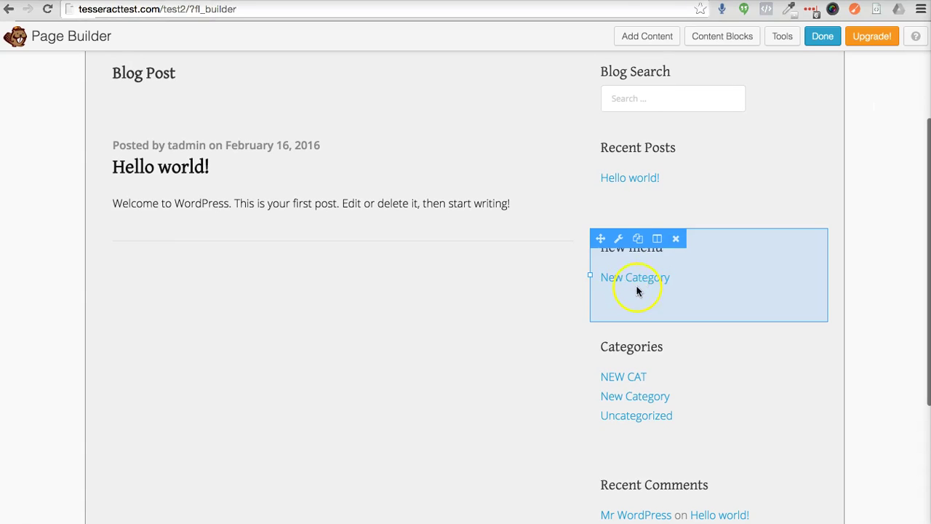
mouse_move(709, 275)
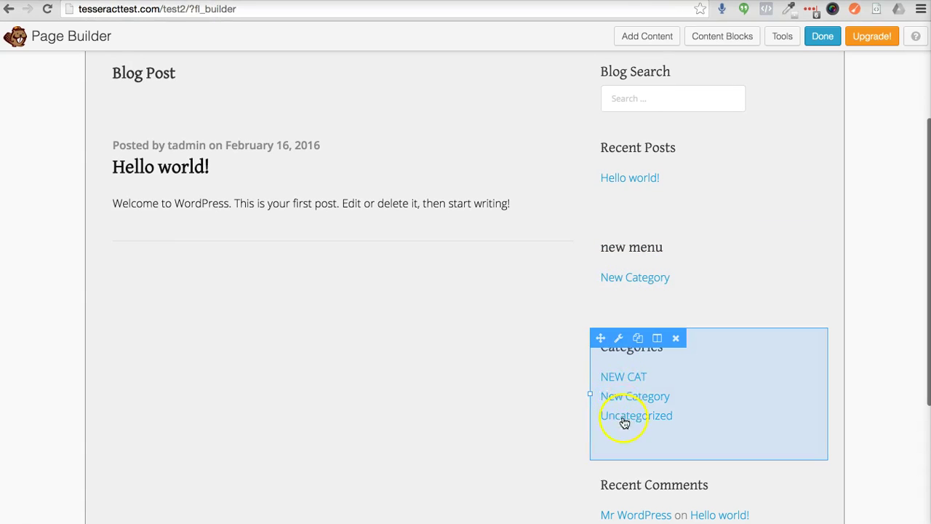
mouse_move(640, 277)
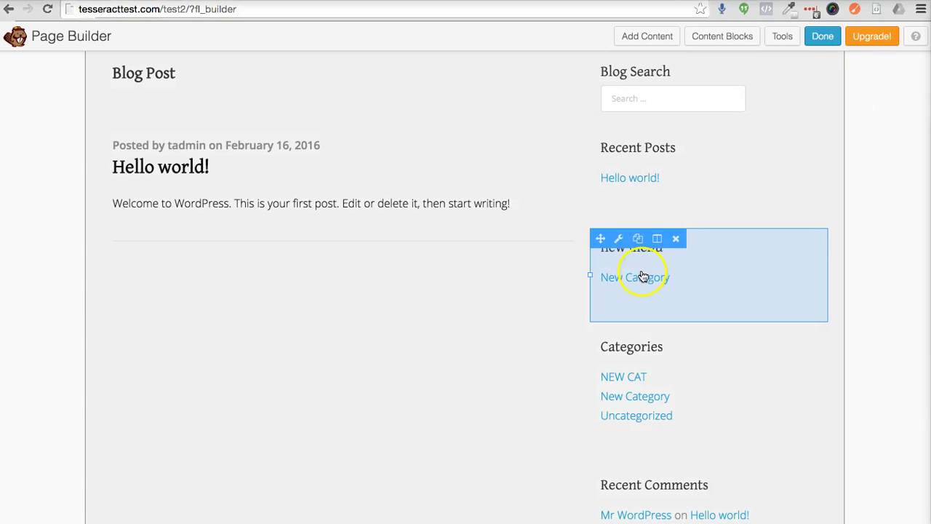
Step: Reconfirm Tech as the new menu widget's menu, save, and publish the page changes
left_click(629, 276)
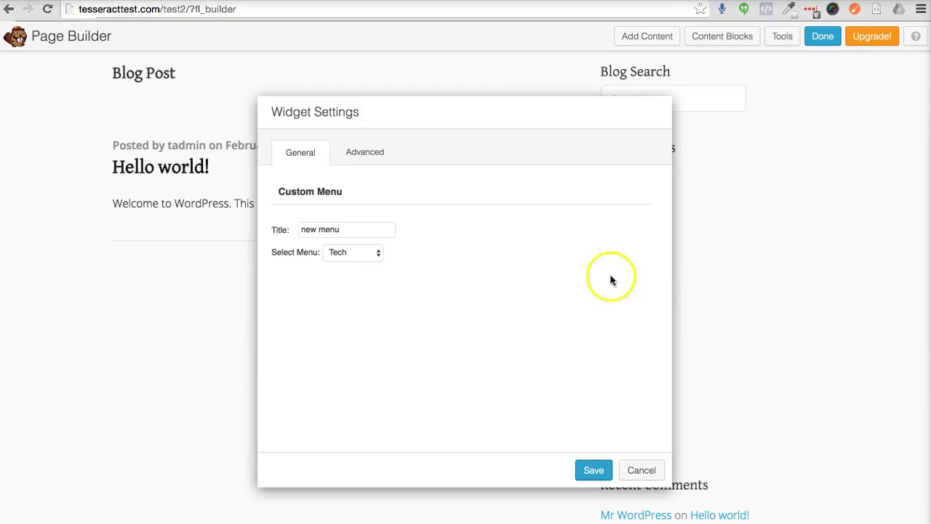
left_click(340, 252)
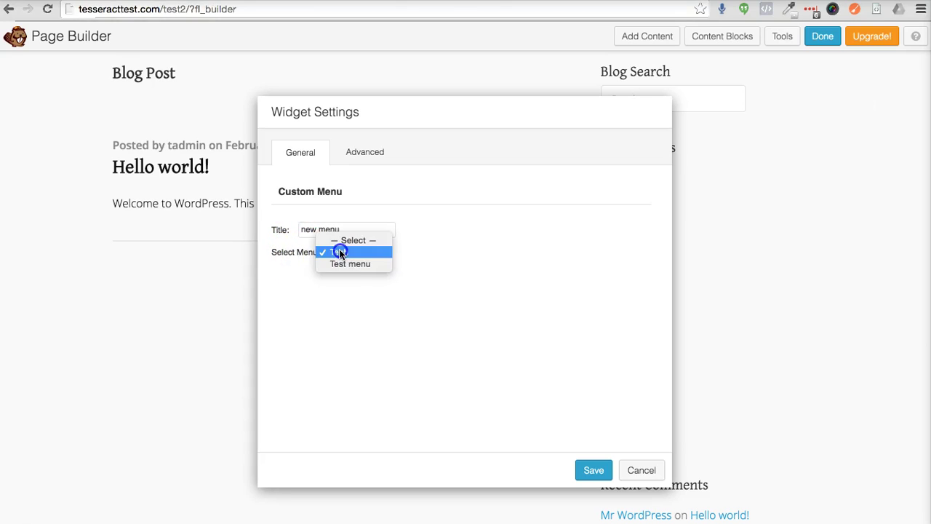
left_click(353, 253)
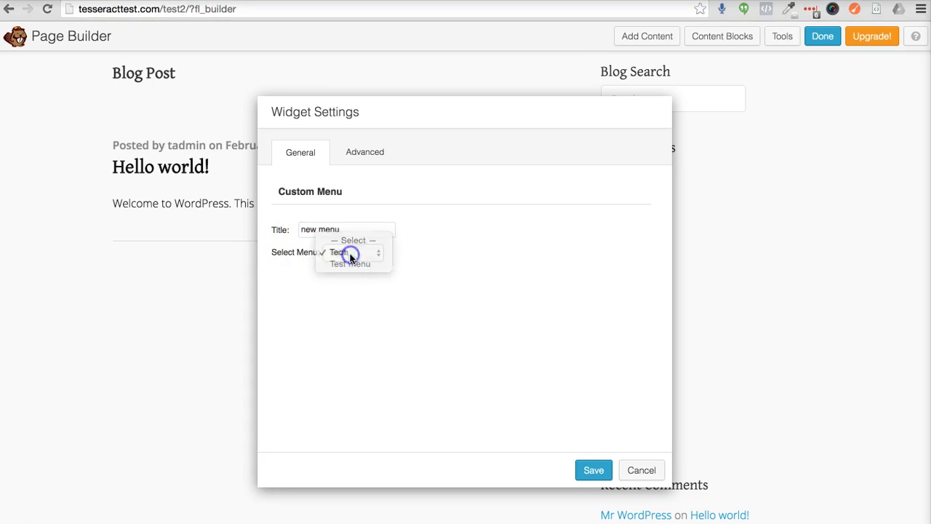
left_click(592, 470)
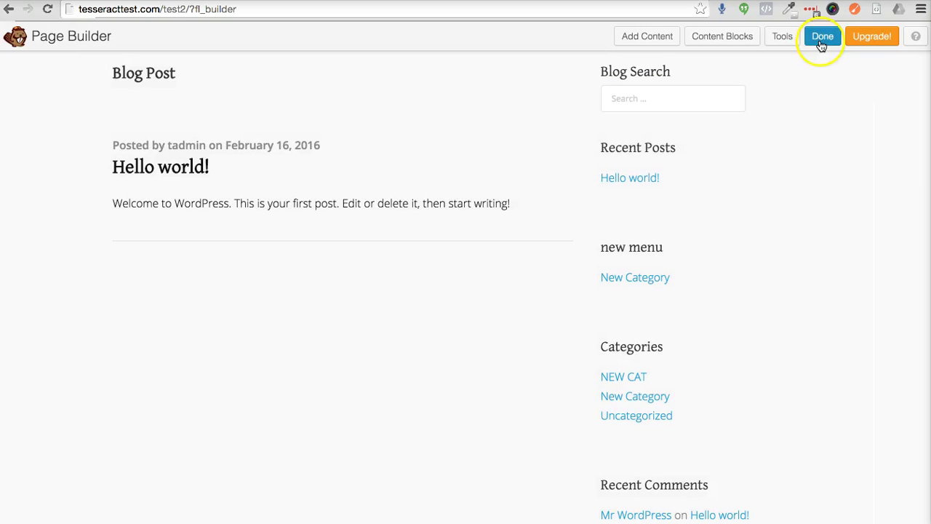
left_click(822, 45)
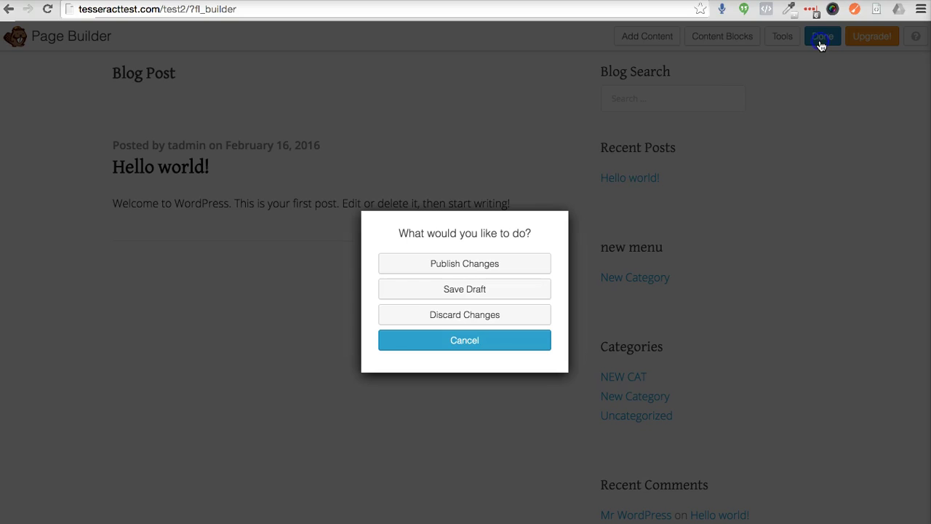
left_click(494, 268)
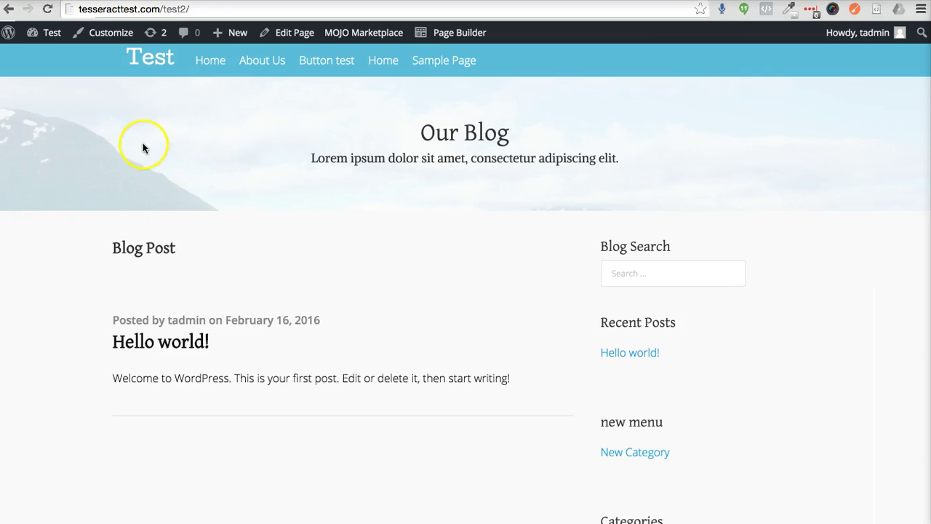
Step: Go to the WordPress admin Menus screen with the Tech menu selected
left_click(7, 35)
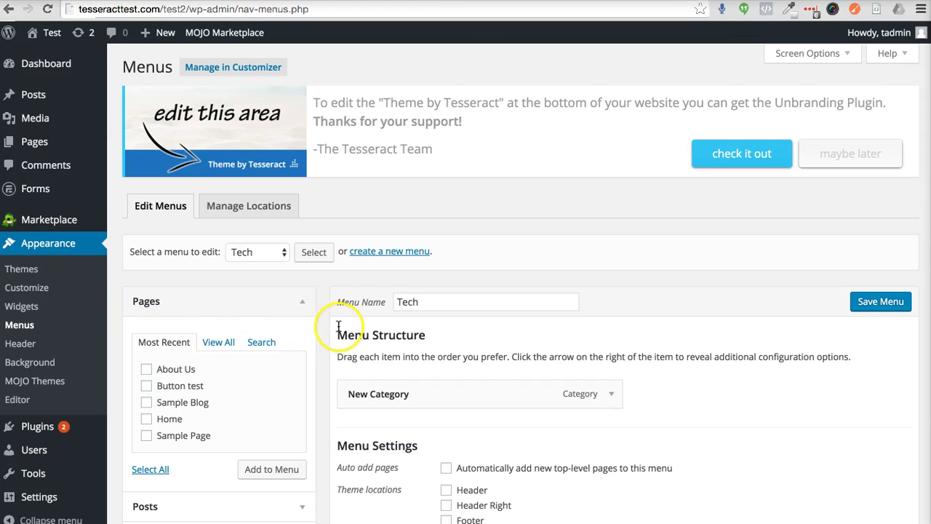
scroll(322, 323, "down", 1)
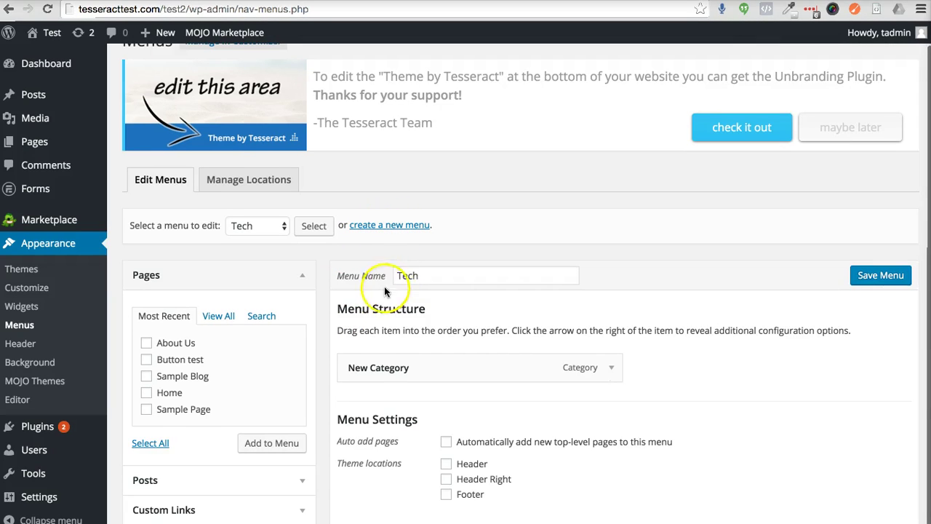
scroll(364, 291, "down", 1)
left_click(405, 241)
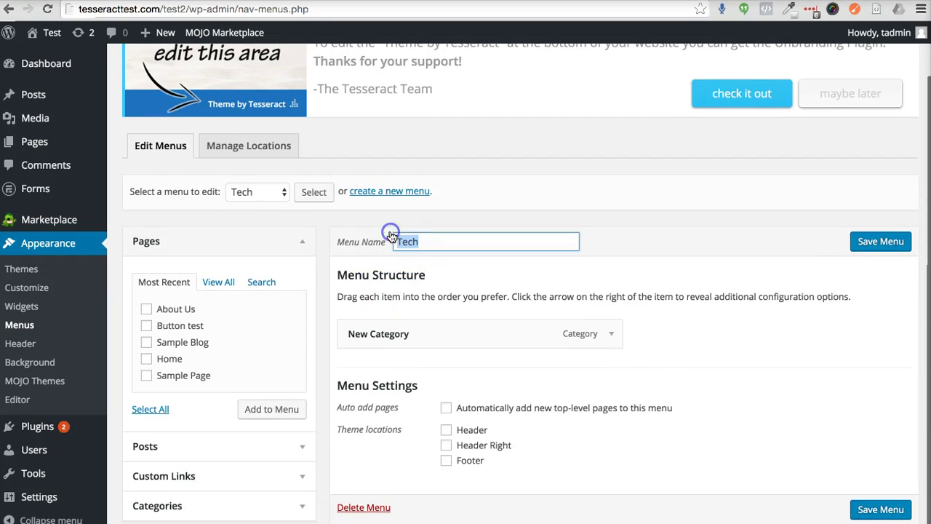
scroll(364, 229, "down", 1)
left_click(252, 184)
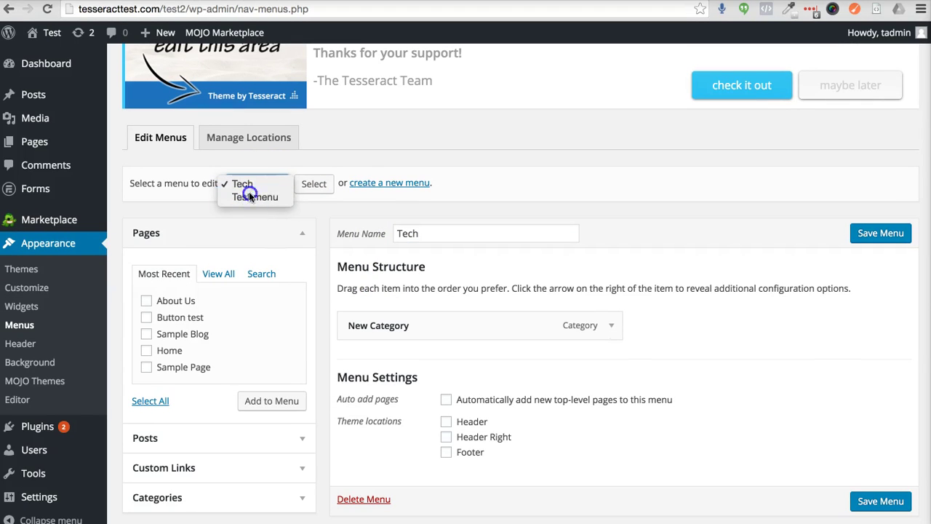
left_click(437, 170)
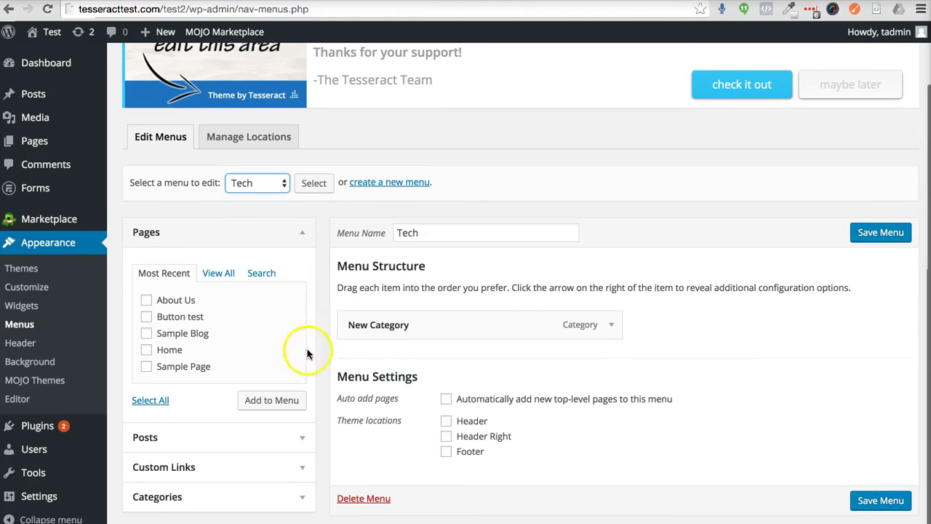
Step: Add New Category to the Tech menu, move it to the top, and save the menu
left_click(194, 498)
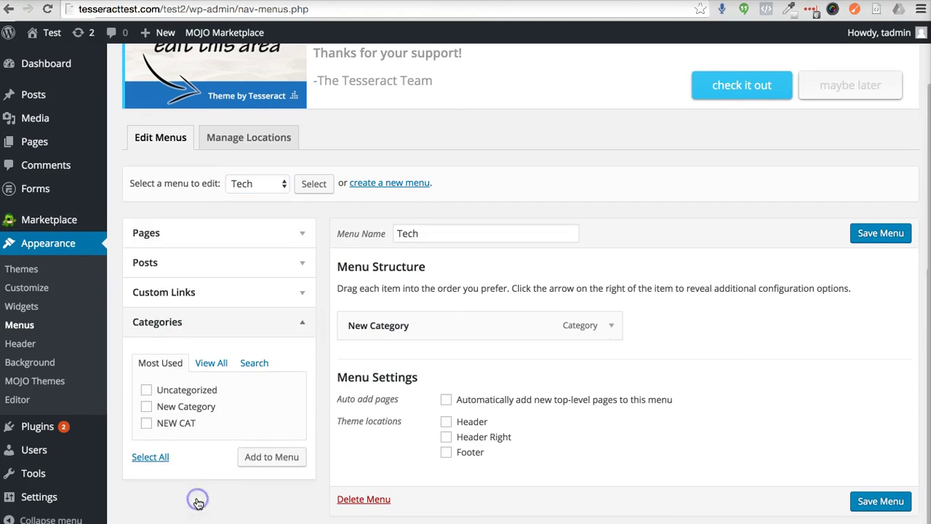
left_click(146, 406)
left_click(276, 460)
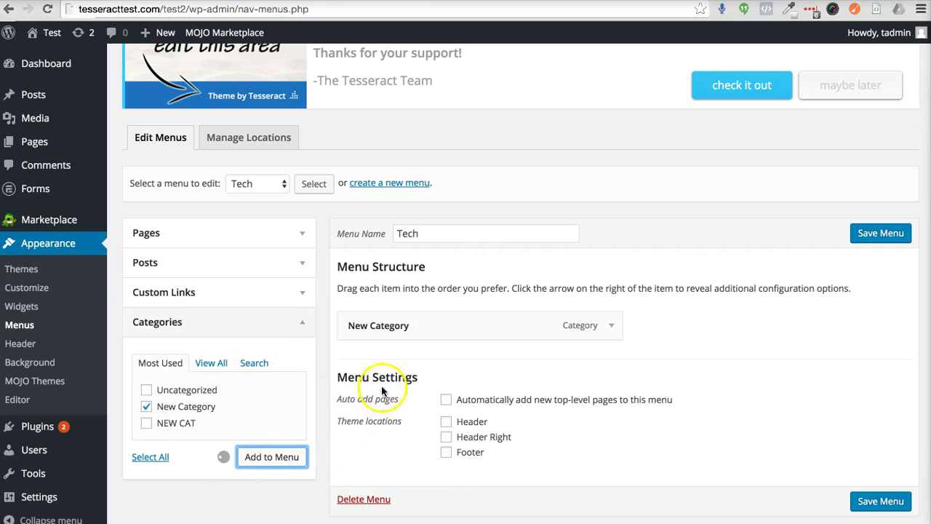
left_click_drag(427, 379, 424, 320)
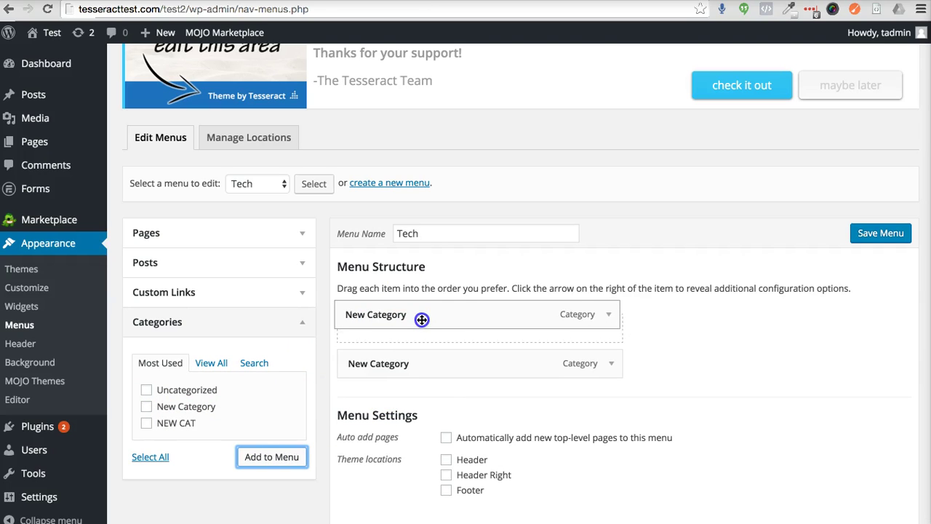
left_click(866, 240)
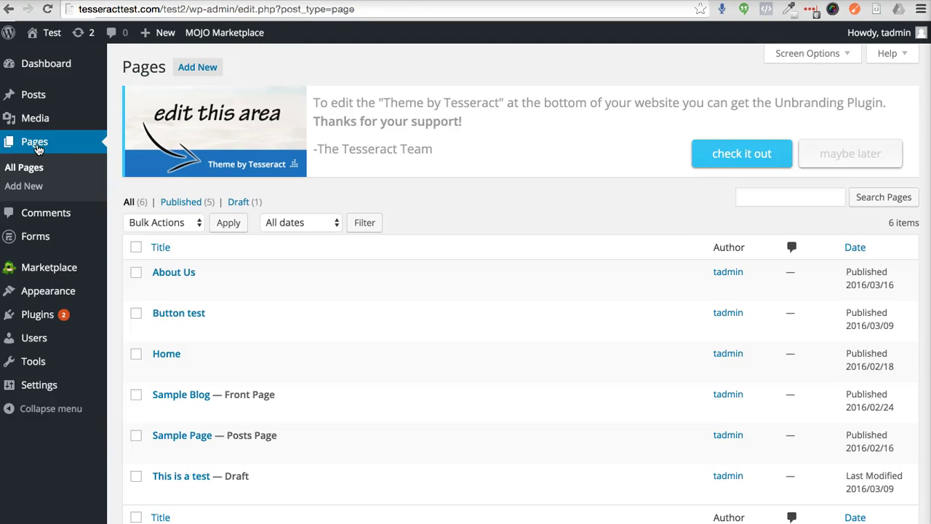
Step: View the live Sample Blog page and check the sidebar's two New Category links
scroll(227, 357, "down", 1)
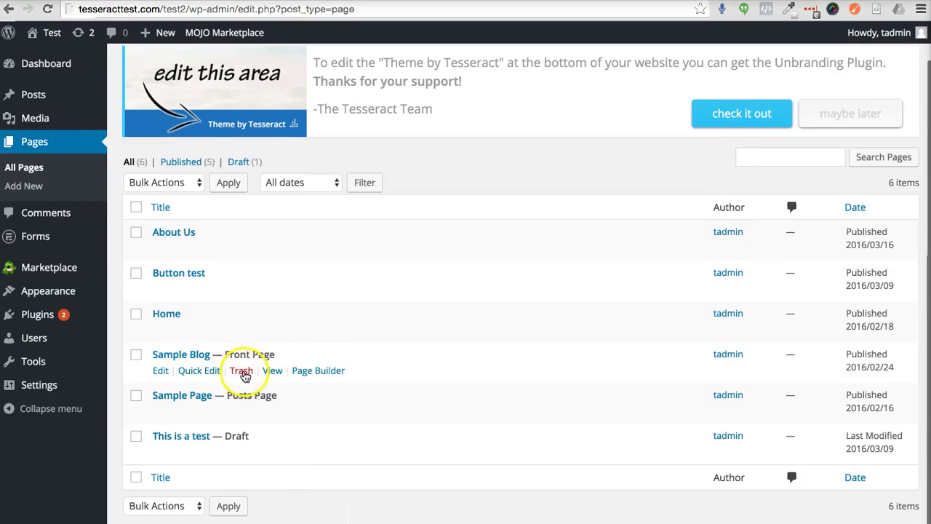
left_click(273, 373)
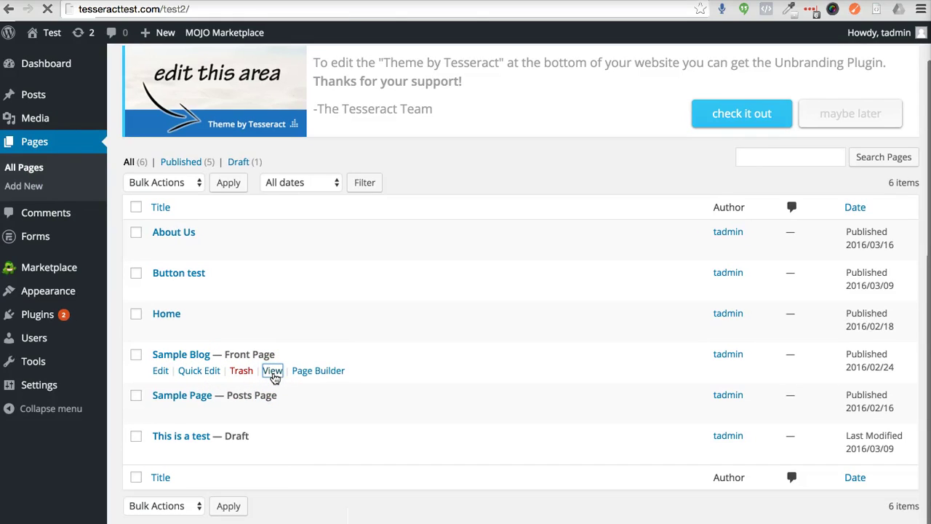
scroll(557, 389, "down", 5)
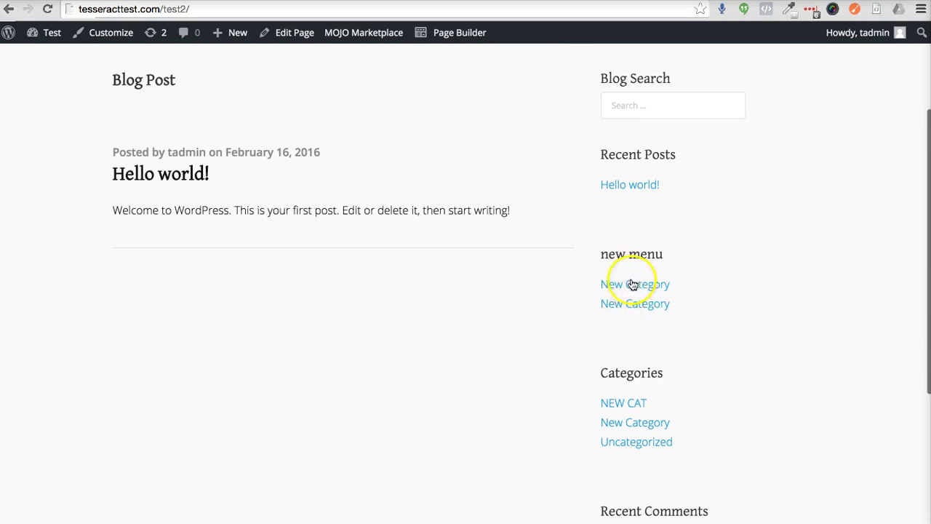
left_click(639, 305)
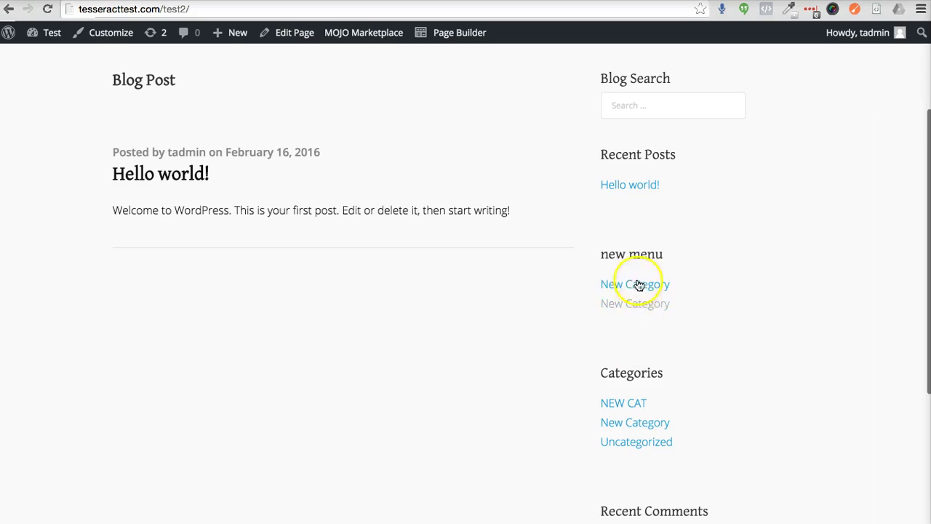
scroll(638, 313, "up", 3)
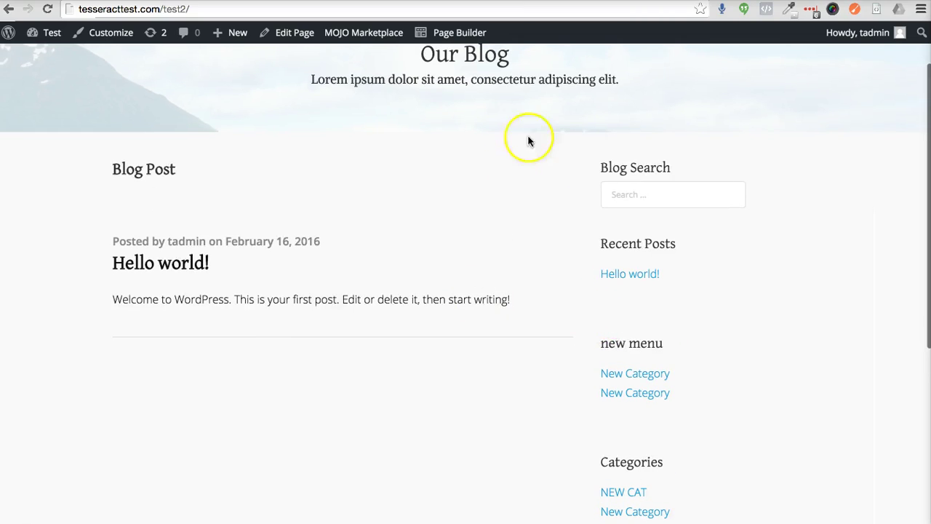
scroll(644, 381, "down", 3)
scroll(638, 384, "down", 7)
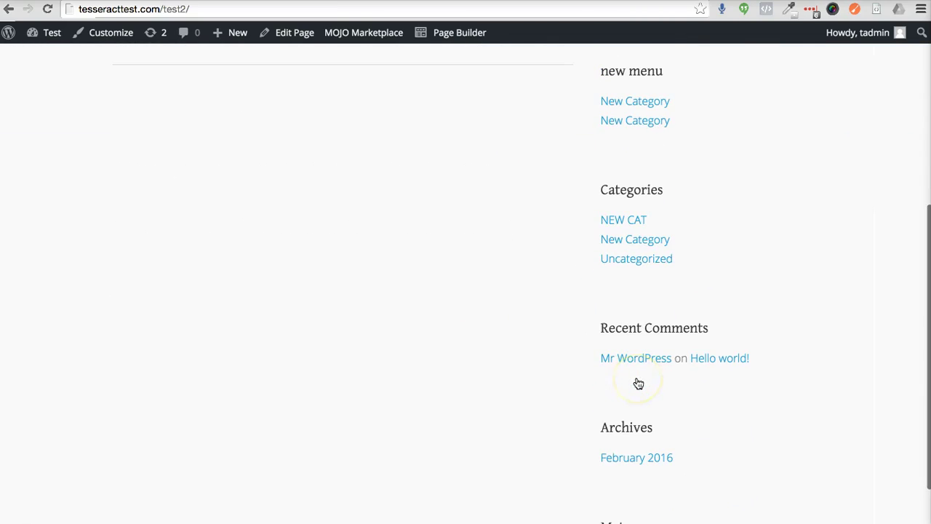
scroll(620, 305, "down", 5)
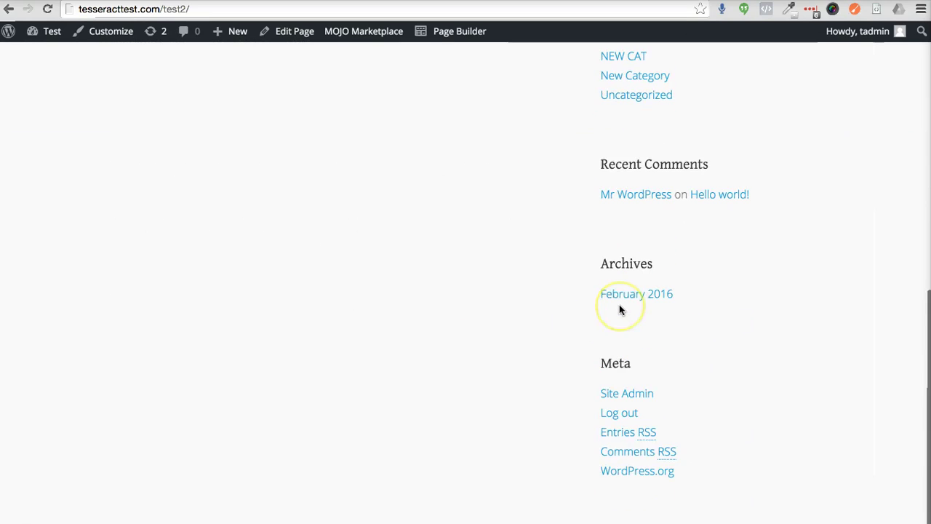
scroll(619, 310, "up", 2)
scroll(620, 309, "up", 4)
scroll(619, 309, "up", 5)
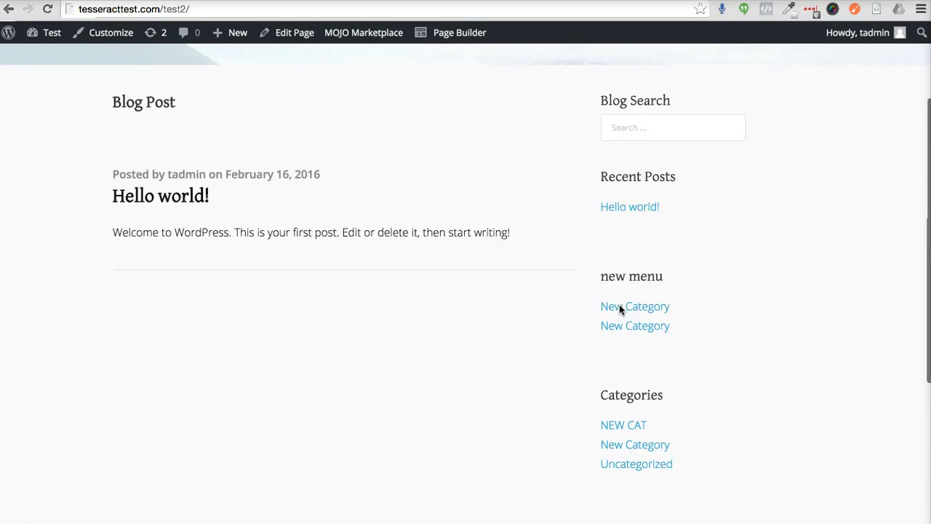
scroll(619, 304, "up", 2)
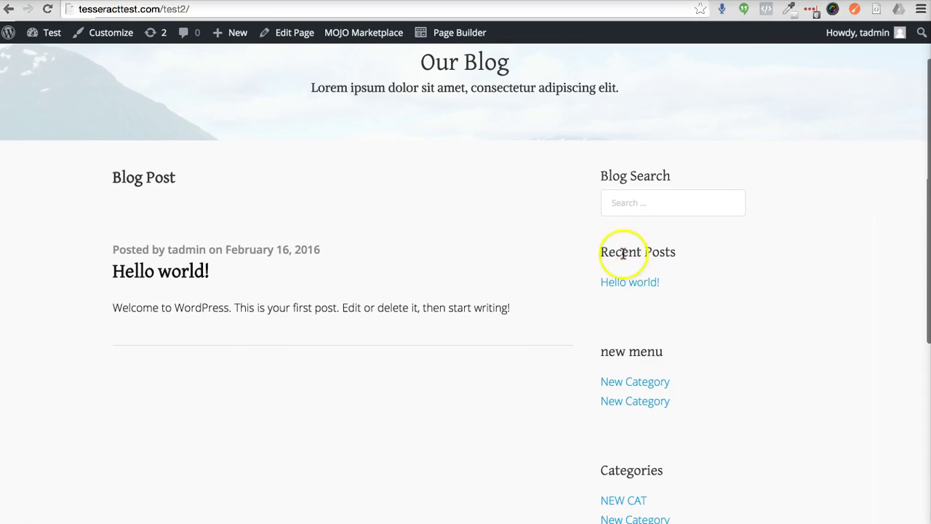
Step: Return via Page Builder and the dashboard to the Appearance > Menus editor for Tech
left_click(460, 34)
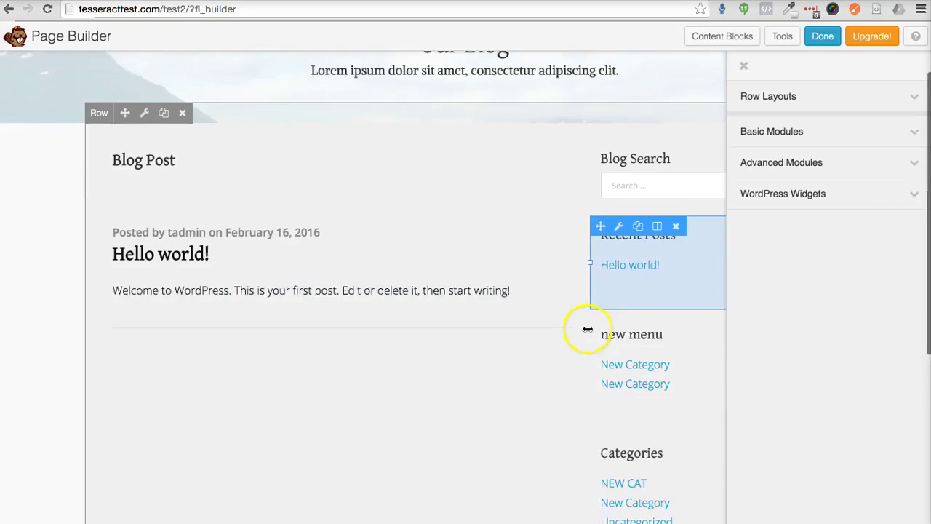
scroll(587, 329, "down", 1)
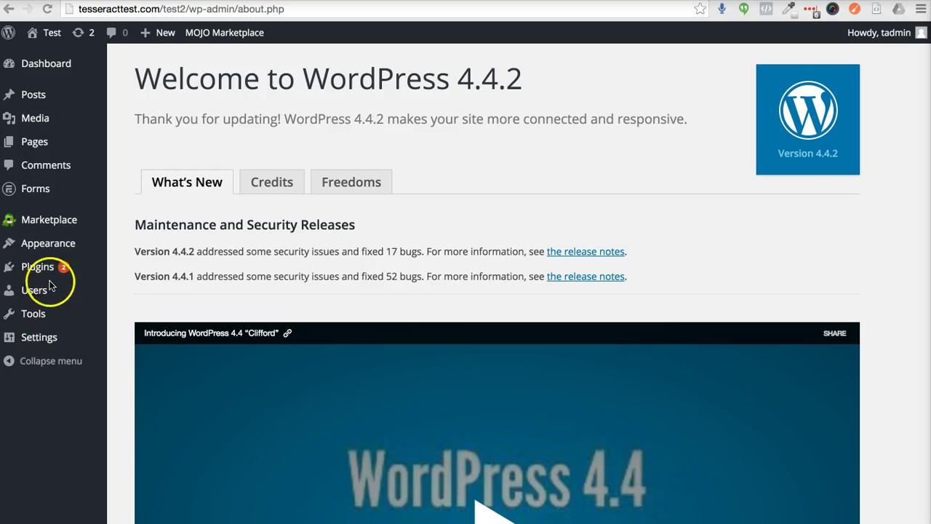
mouse_move(48, 243)
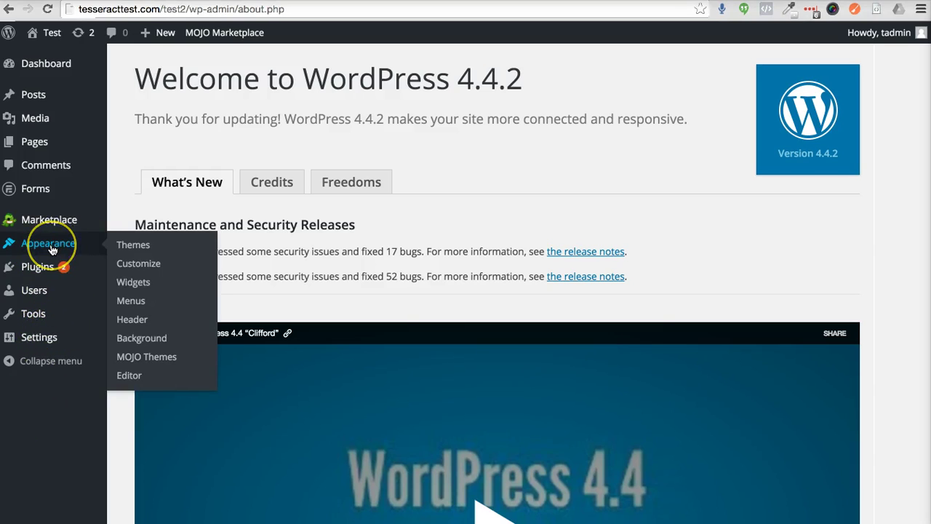
left_click(135, 307)
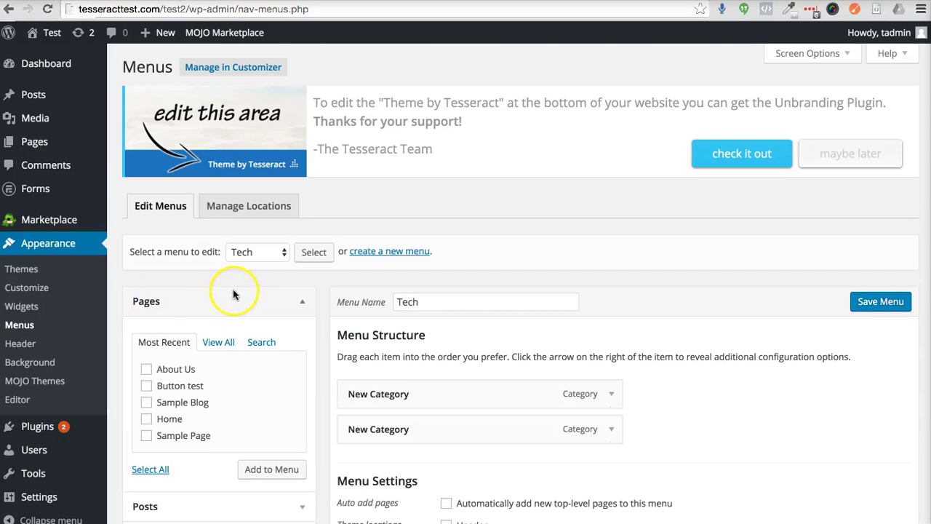
scroll(254, 302, "down", 2)
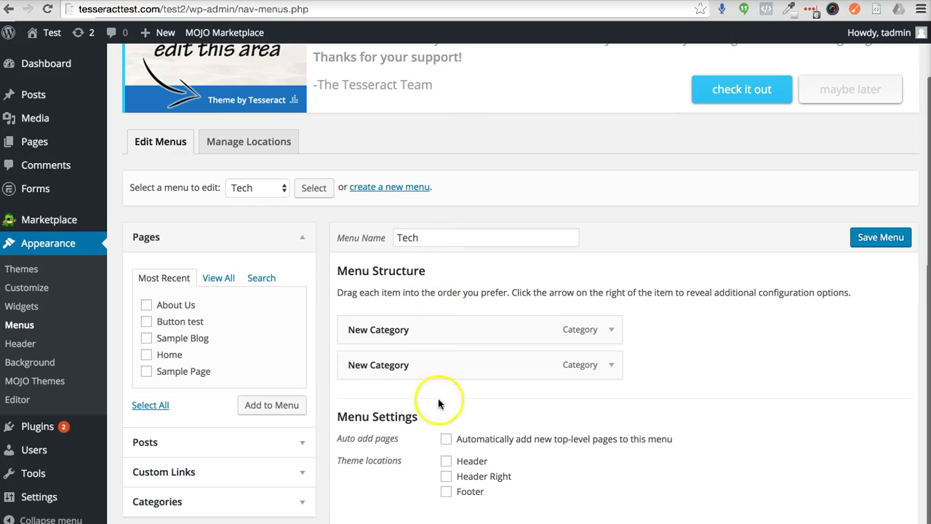
left_click(426, 239)
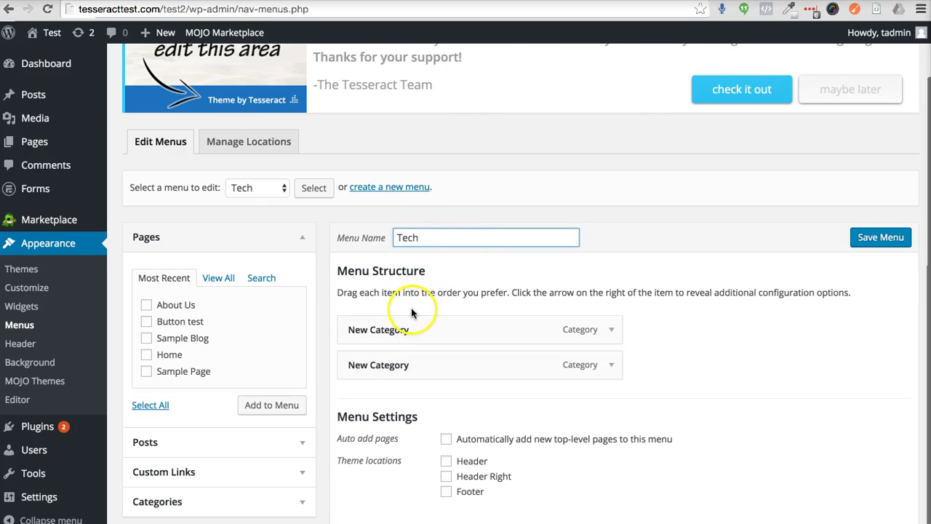
scroll(411, 309, "up", 1)
Step: Enter 'Tech posts' as the menu name and create the menu
left_click(388, 234)
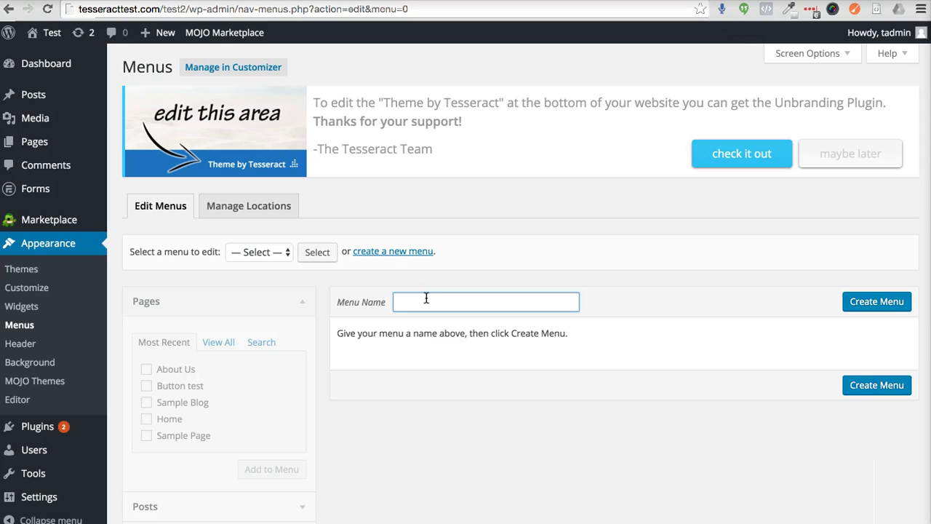
type("Tech posts")
left_click(862, 310)
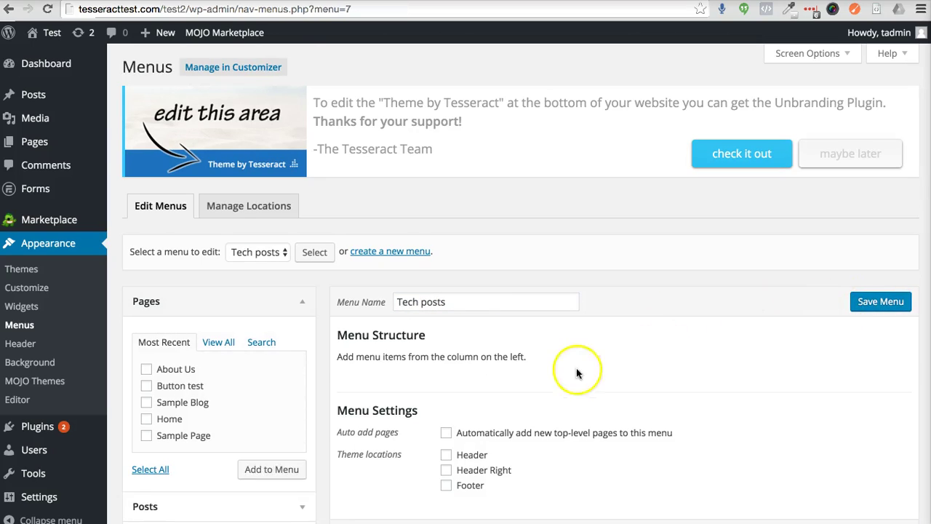
Step: Add New post 2 and New post 1 from the Posts box to Tech posts and save
scroll(582, 388, "down", 1)
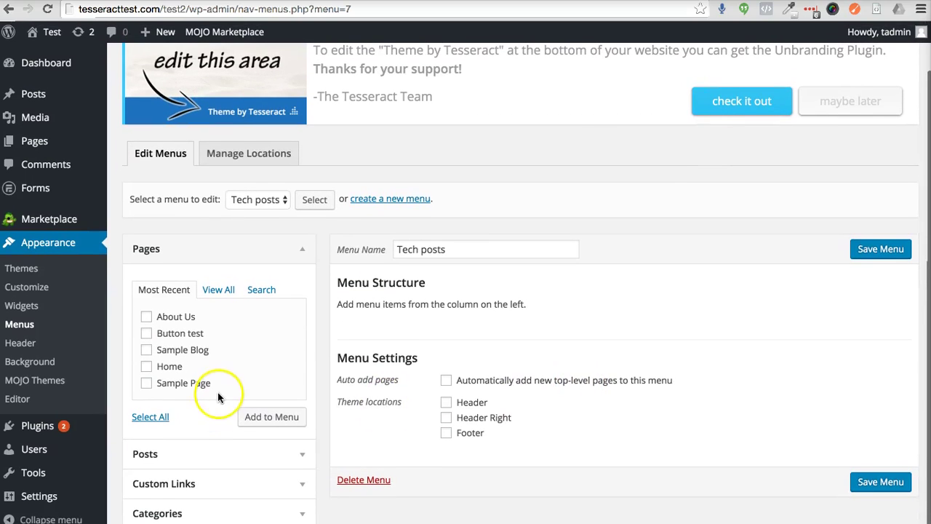
left_click(164, 455)
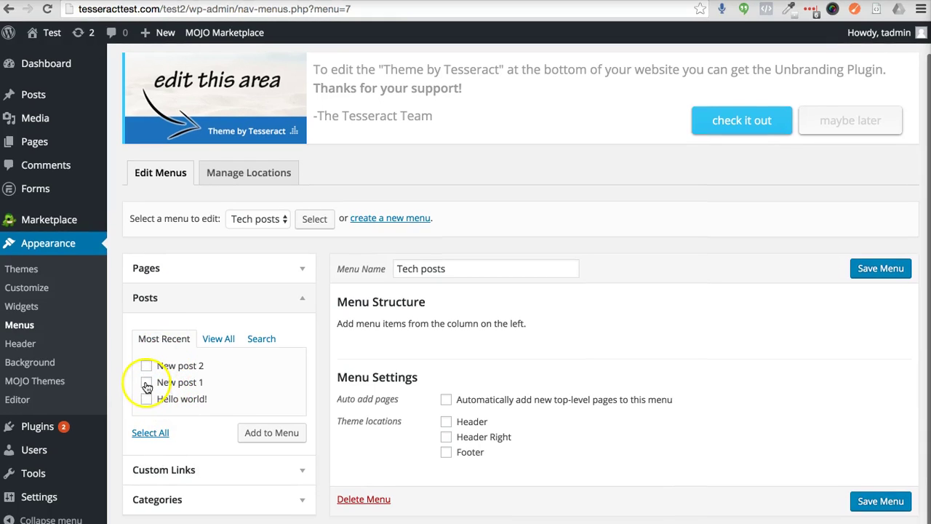
left_click(146, 382)
left_click(146, 366)
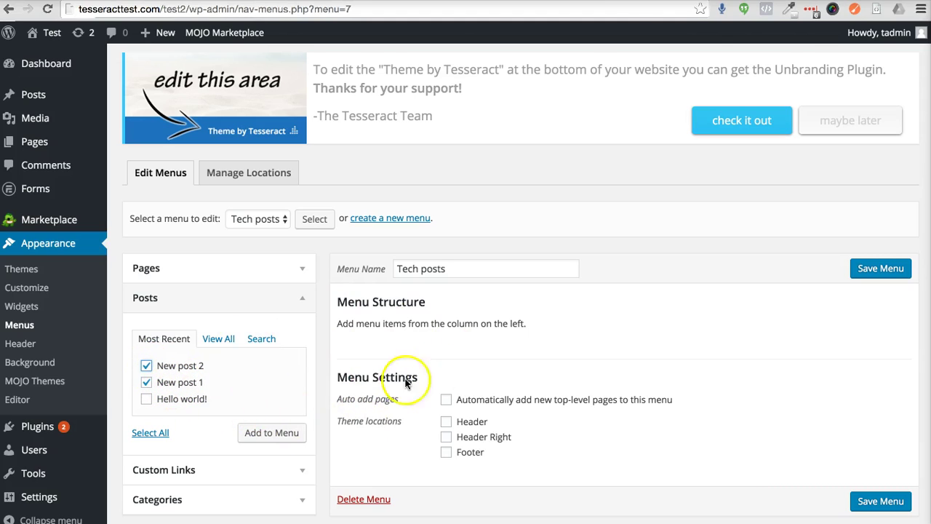
left_click(273, 437)
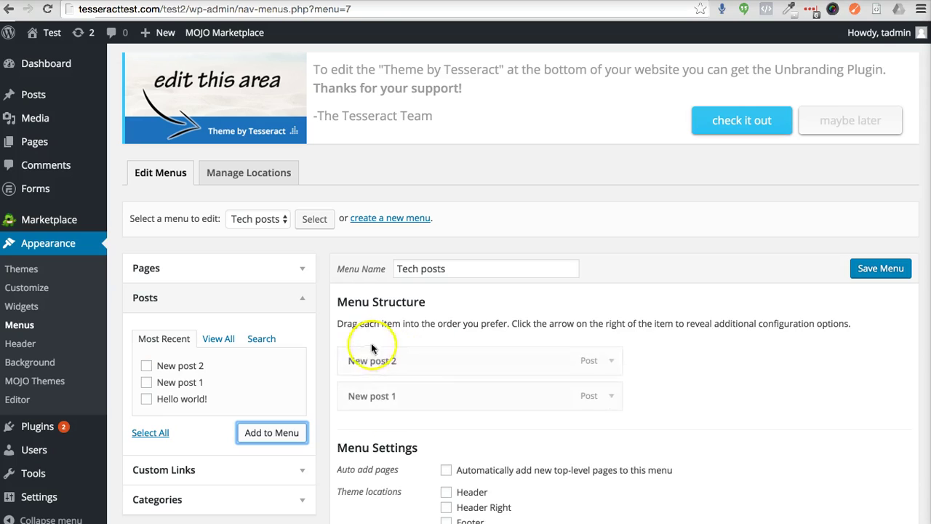
left_click(863, 274)
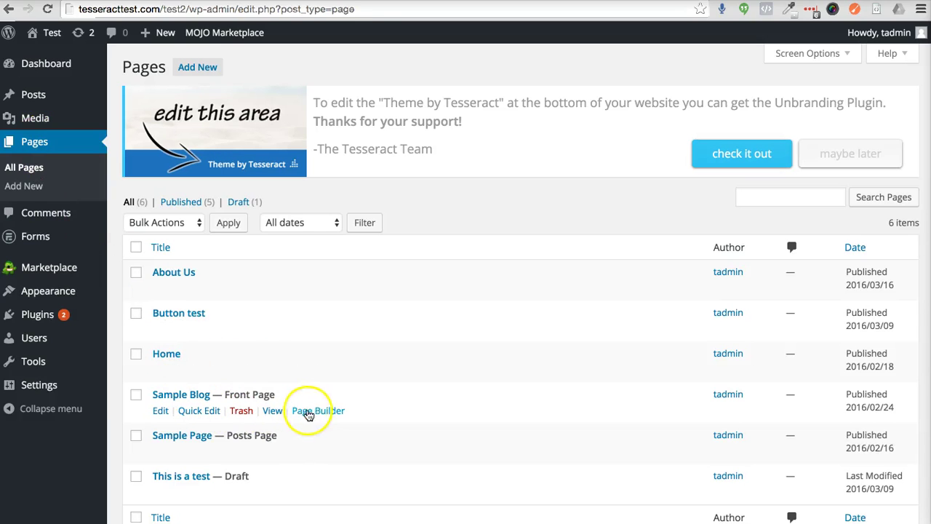
Step: Open the Sample Blog page in Beaver Builder
left_click(310, 414)
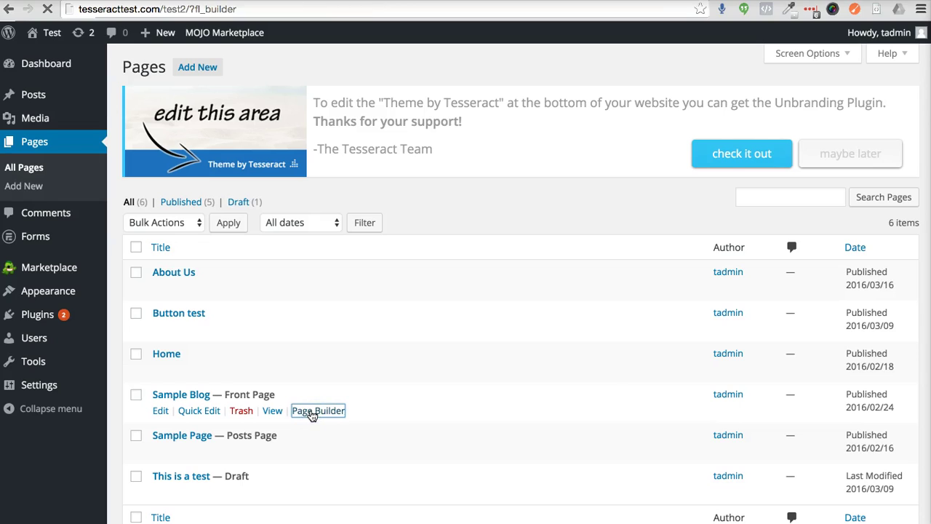
scroll(310, 414, "down", 2)
scroll(310, 414, "down", 1)
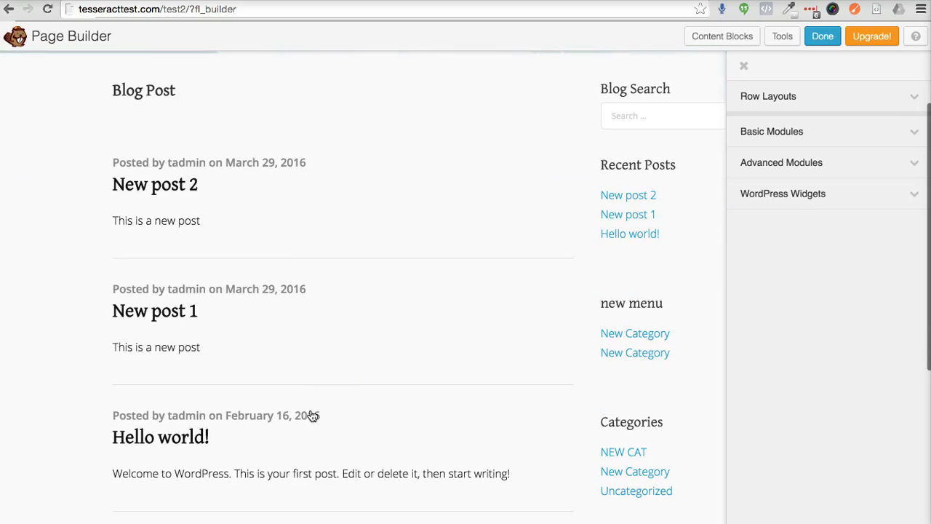
Step: Delete the Recent Posts and Categories widgets from the sidebar
left_click(639, 248)
scroll(671, 225, "up", 1)
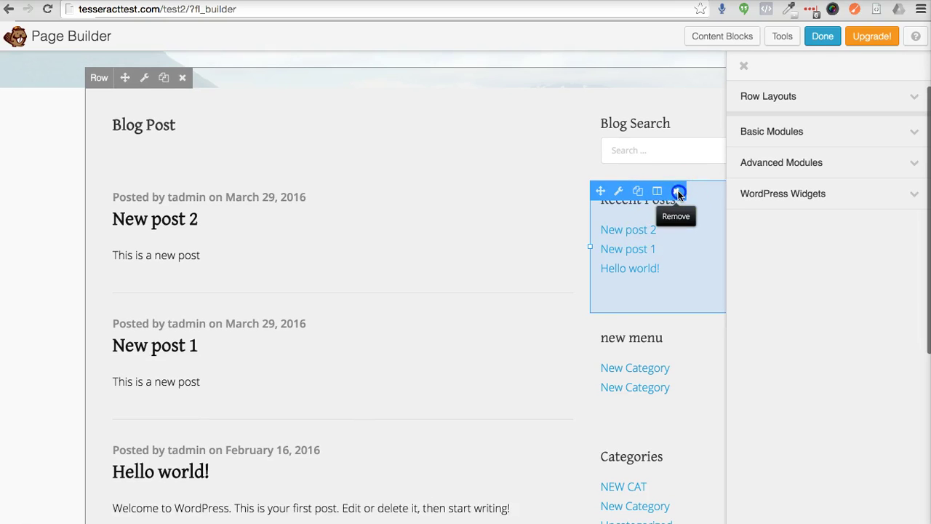
left_click(678, 190)
left_click(588, 186)
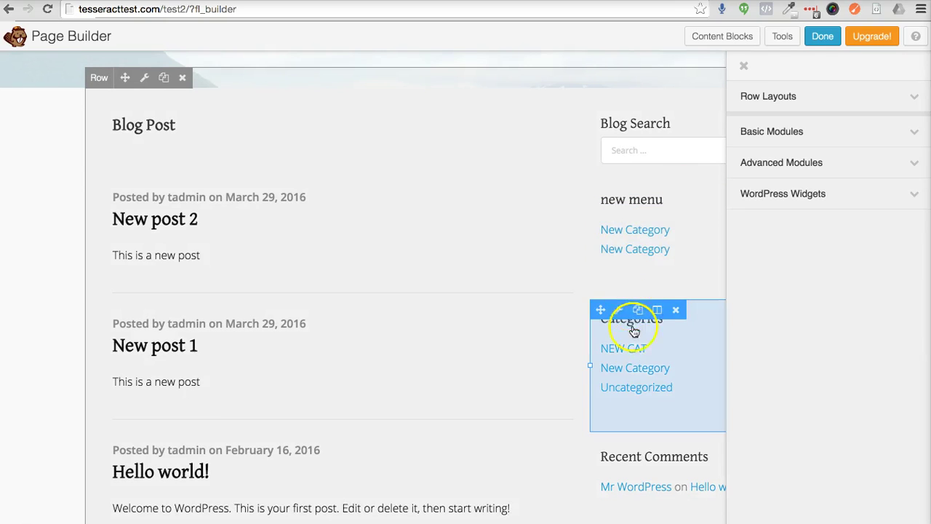
left_click(678, 314)
left_click(577, 191)
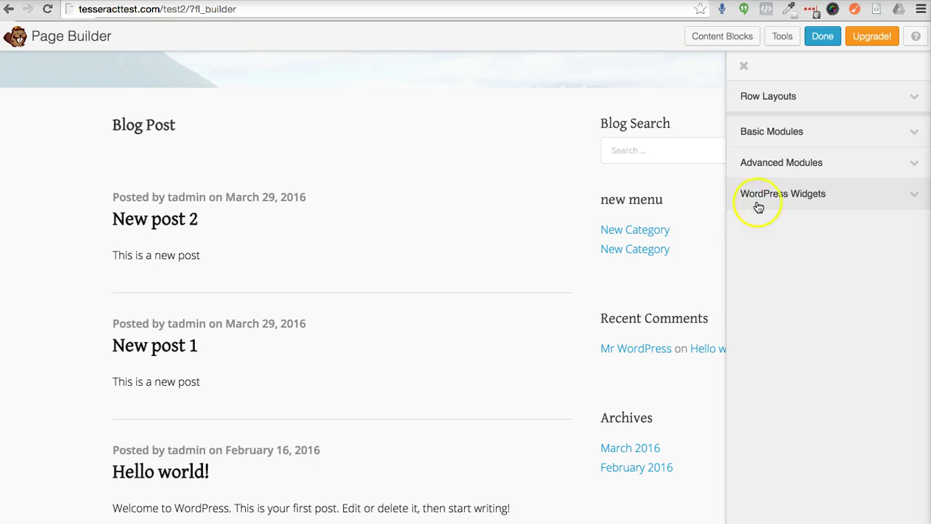
Step: Add a Custom Menu widget titled 'Tech posts' showing the Tech posts menu, then finish editing
left_click(797, 196)
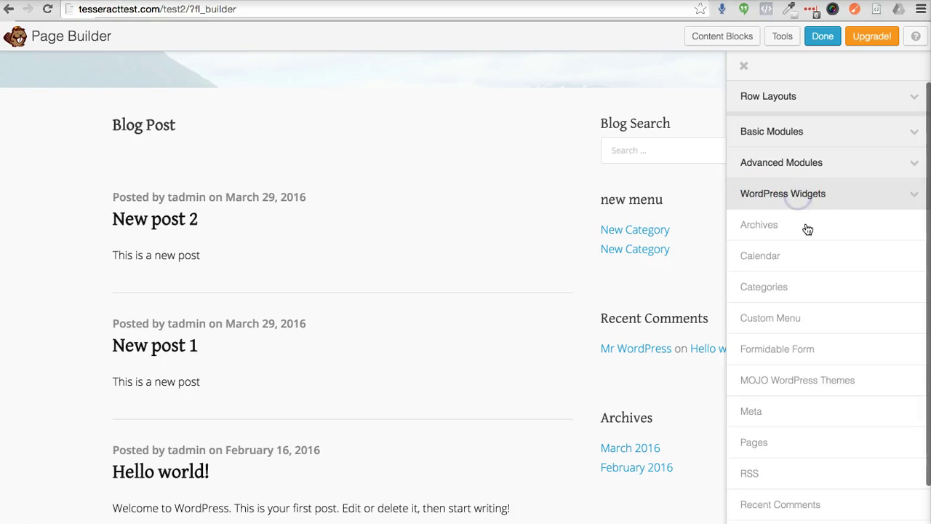
mouse_move(810, 294)
left_mouse_down()
mouse_move(811, 321)
mouse_move(666, 197)
left_mouse_up()
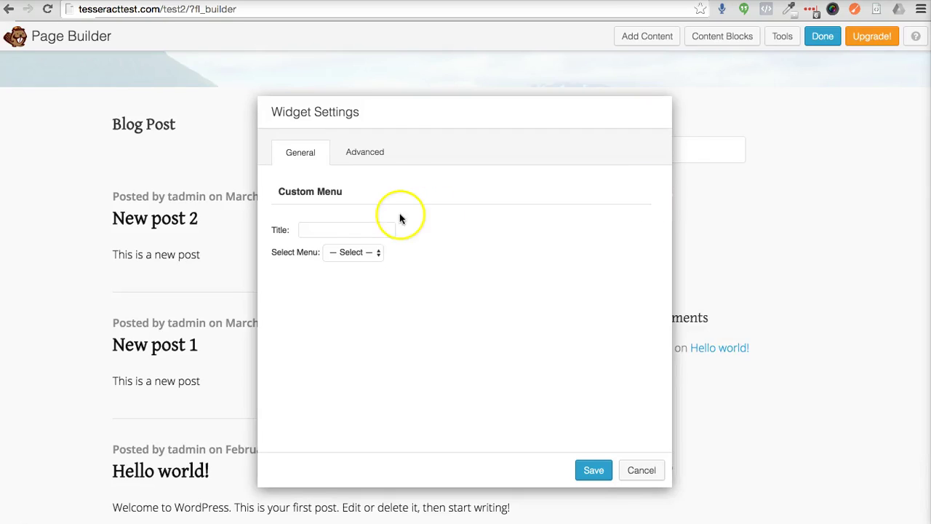
left_click(370, 229)
type("Tech posts")
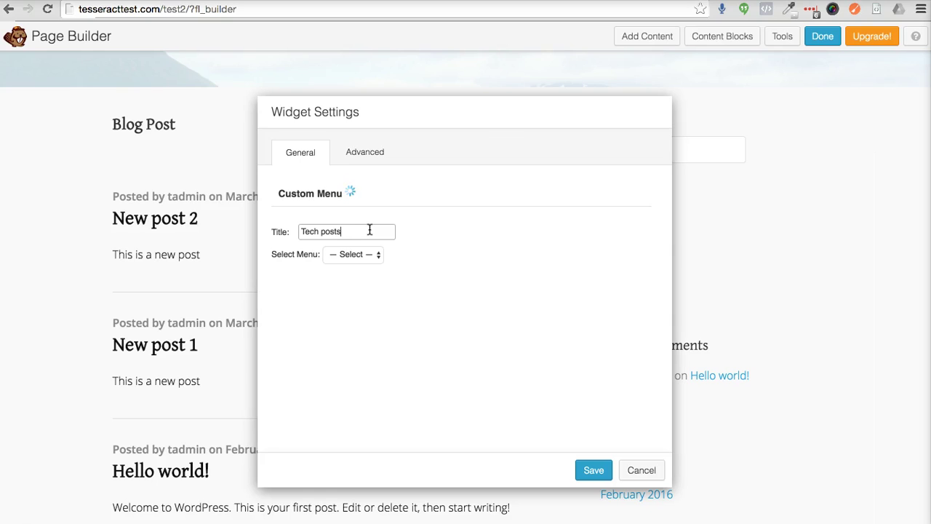
left_click(353, 253)
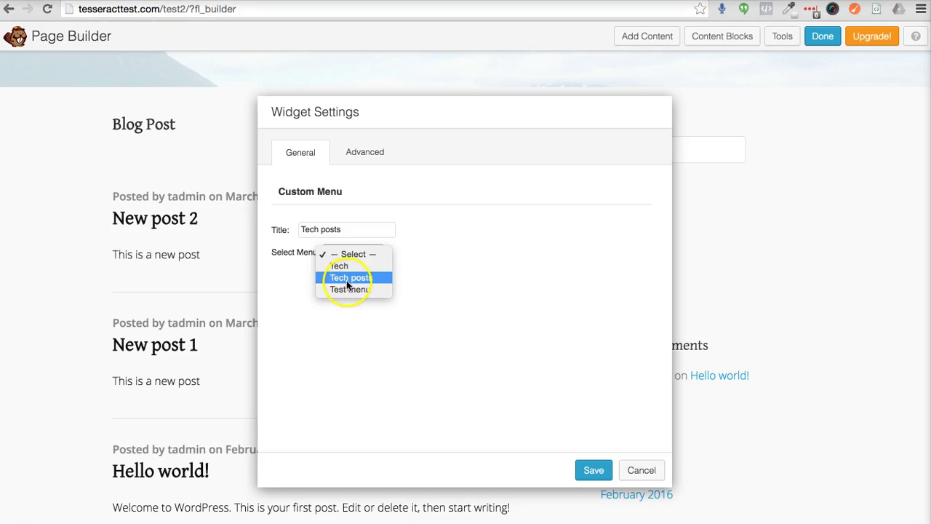
left_click(347, 282)
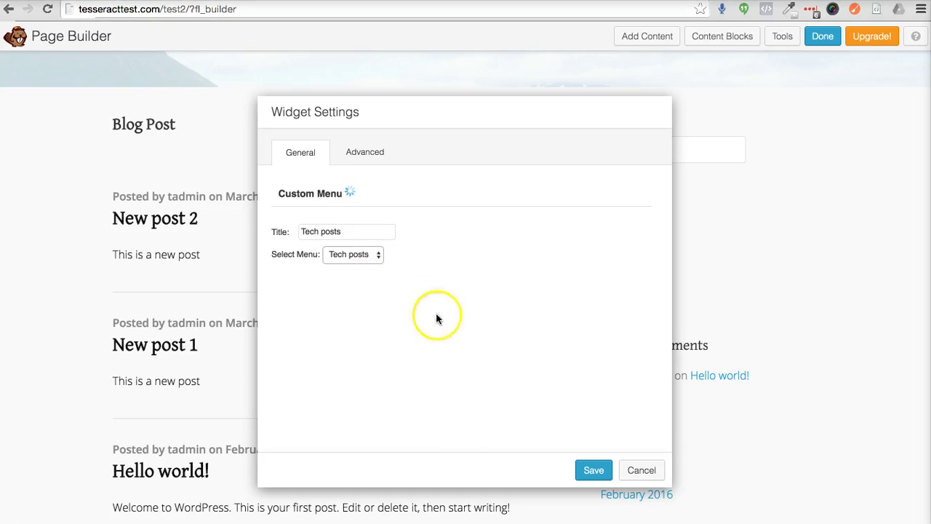
left_click(591, 469)
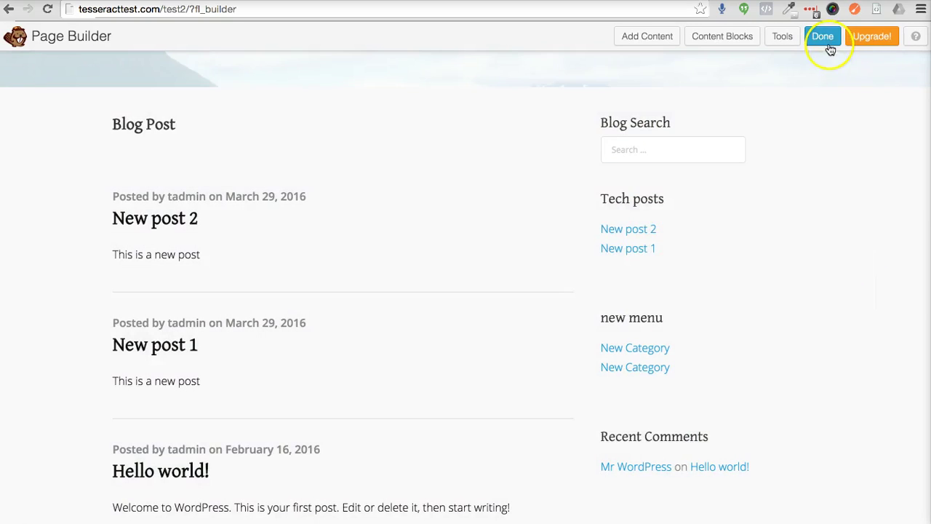
left_click(830, 49)
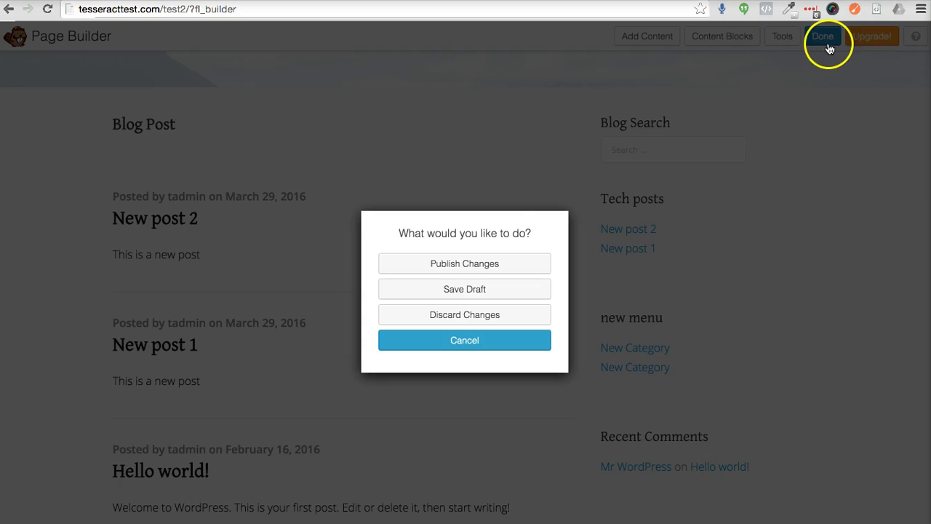
Step: Publish the page changes and test the New post 1 link in the live sidebar
left_click(485, 267)
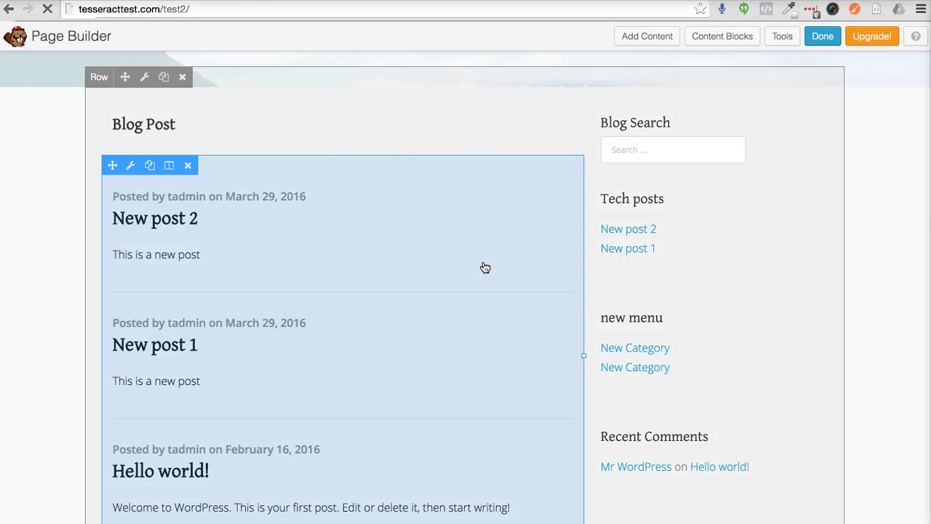
scroll(812, 354, "down", 3)
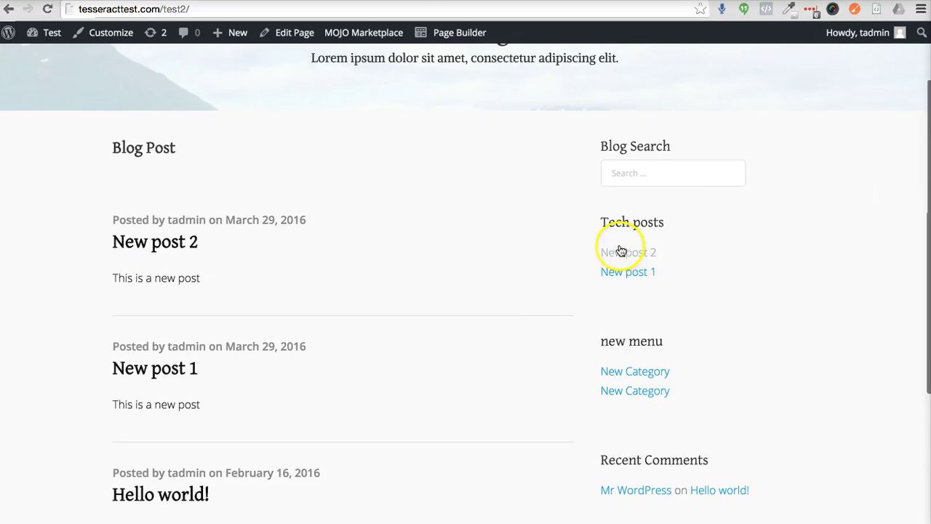
left_click(622, 275)
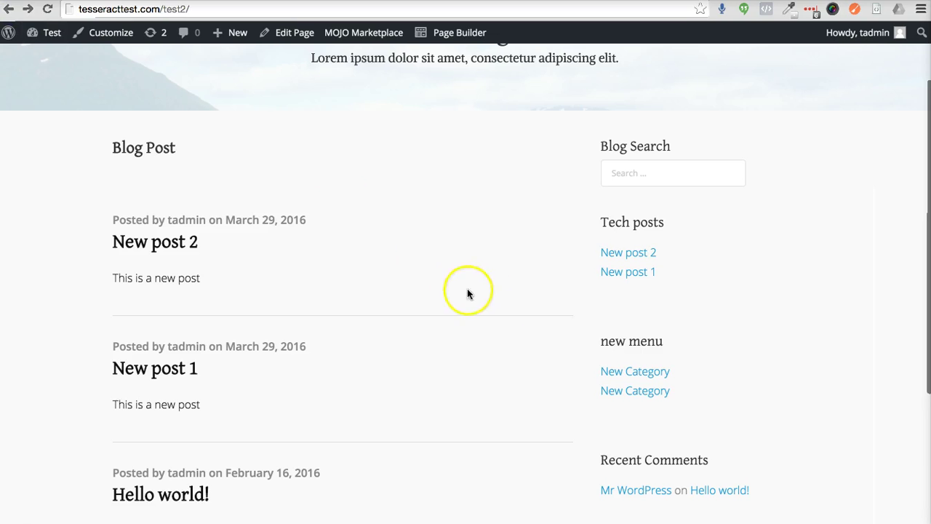
left_click(635, 255)
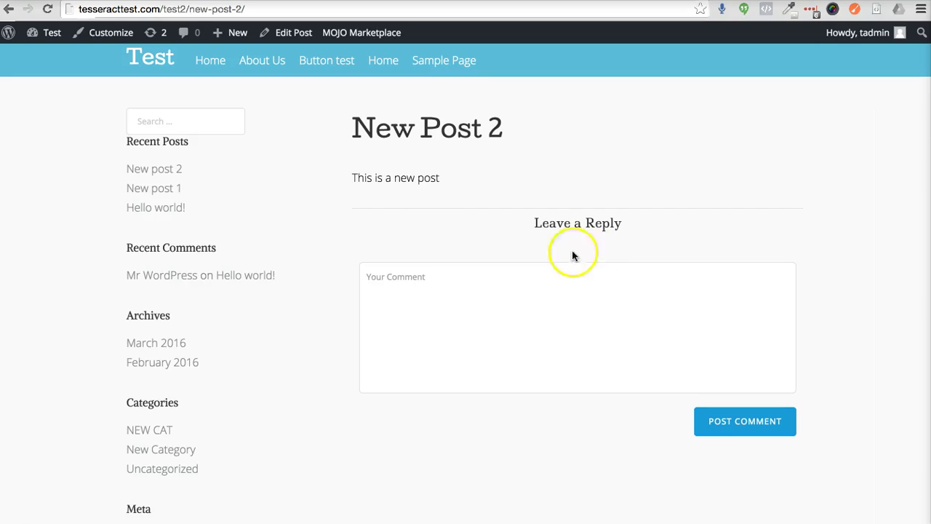
left_click(9, 10)
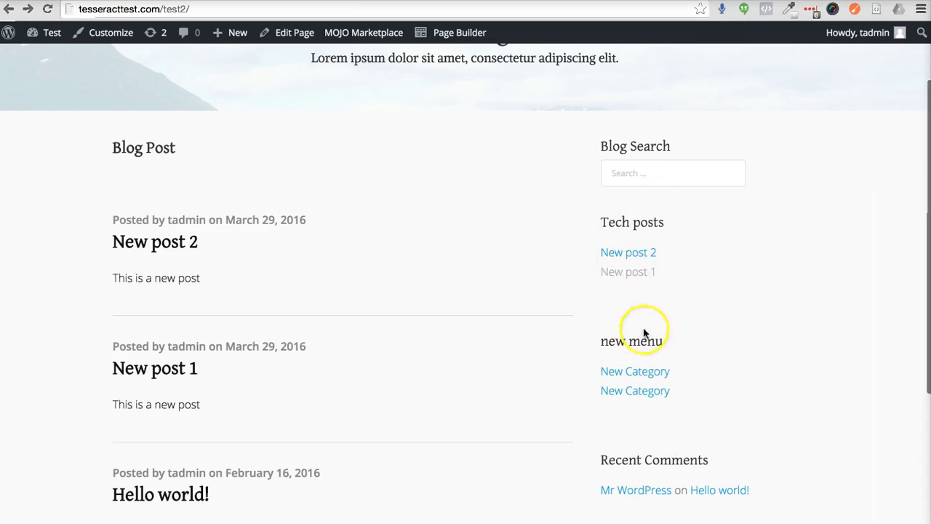
scroll(581, 331, "up", 3)
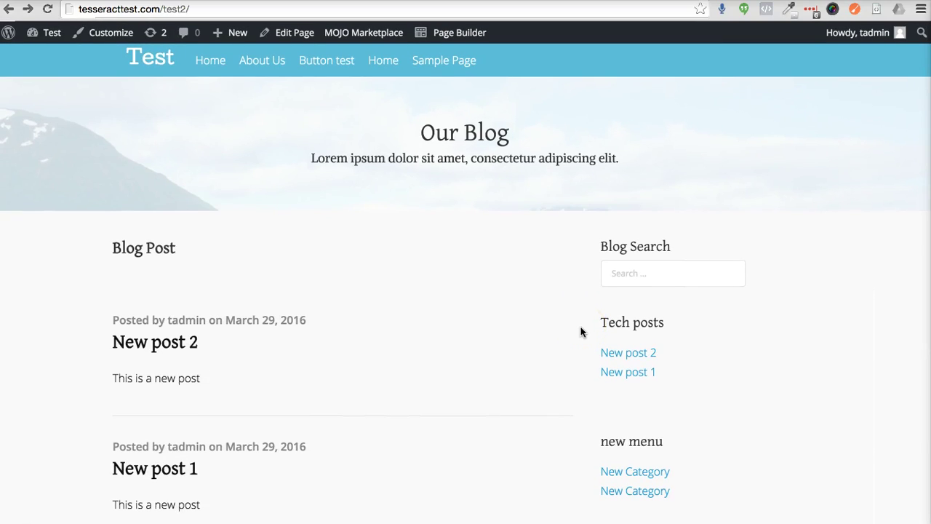
left_click(539, 417)
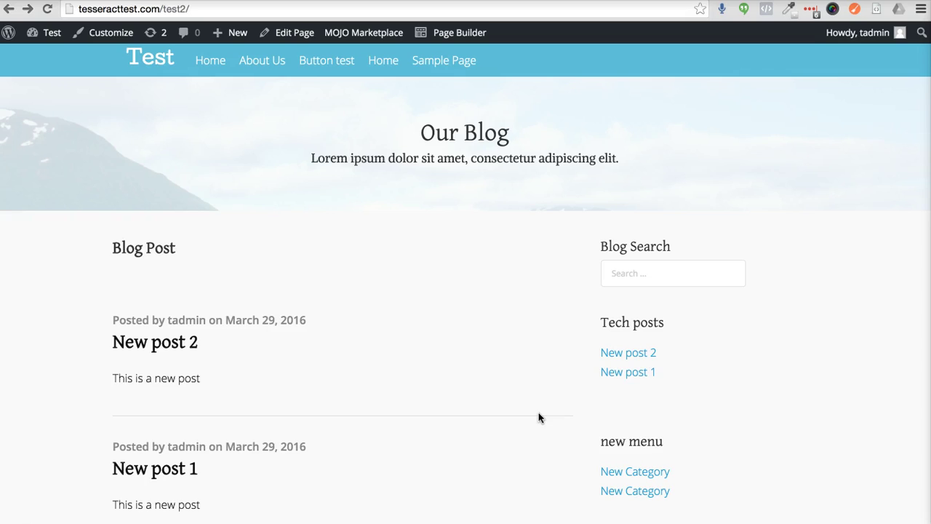
left_click(182, 471)
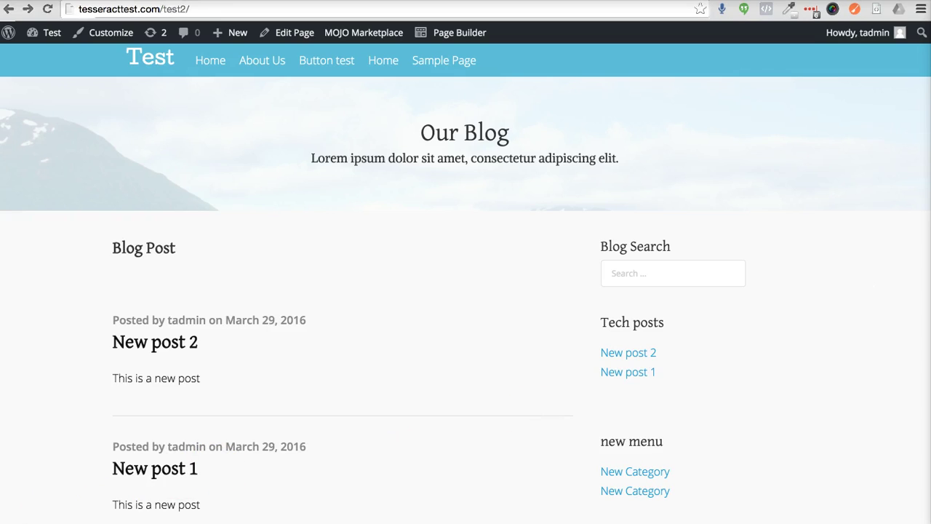